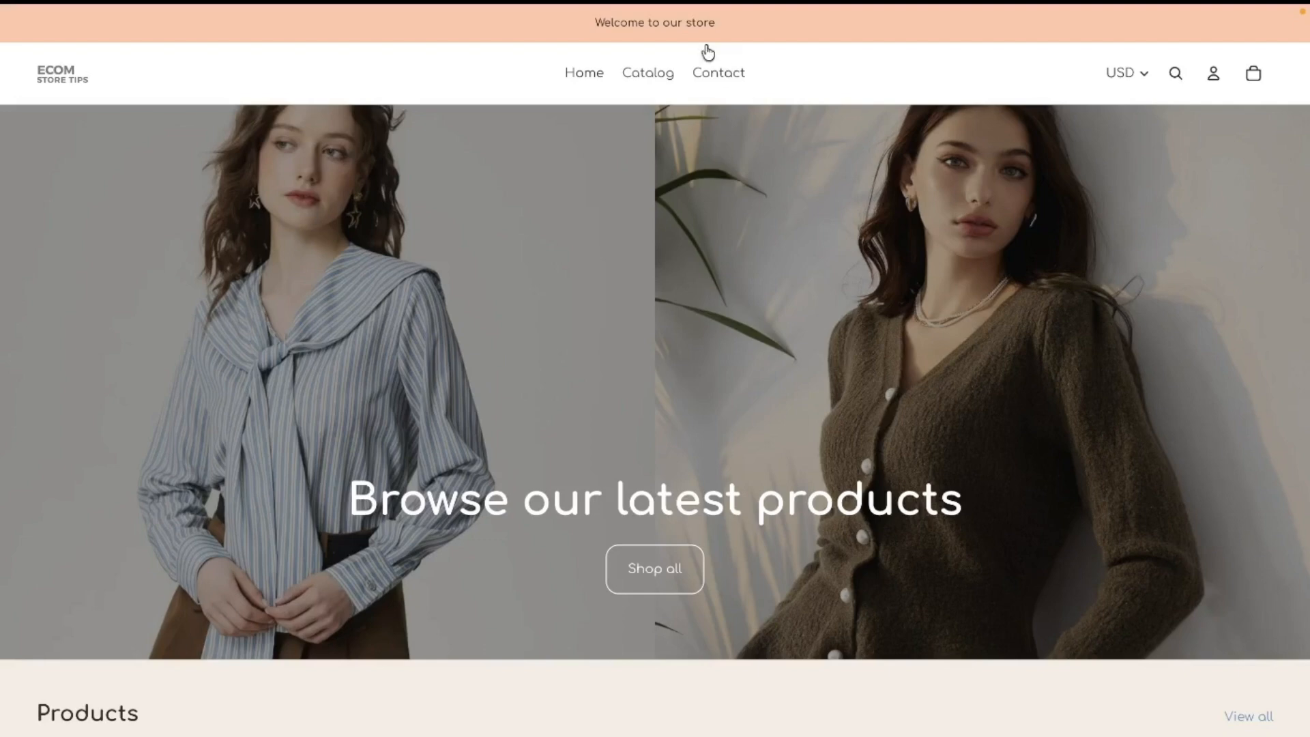
- View the Nex Discount: Capping Discount app listing, and open a new discount form in Nex Discounts in the Shopify admin
mouse_move(3, 216)
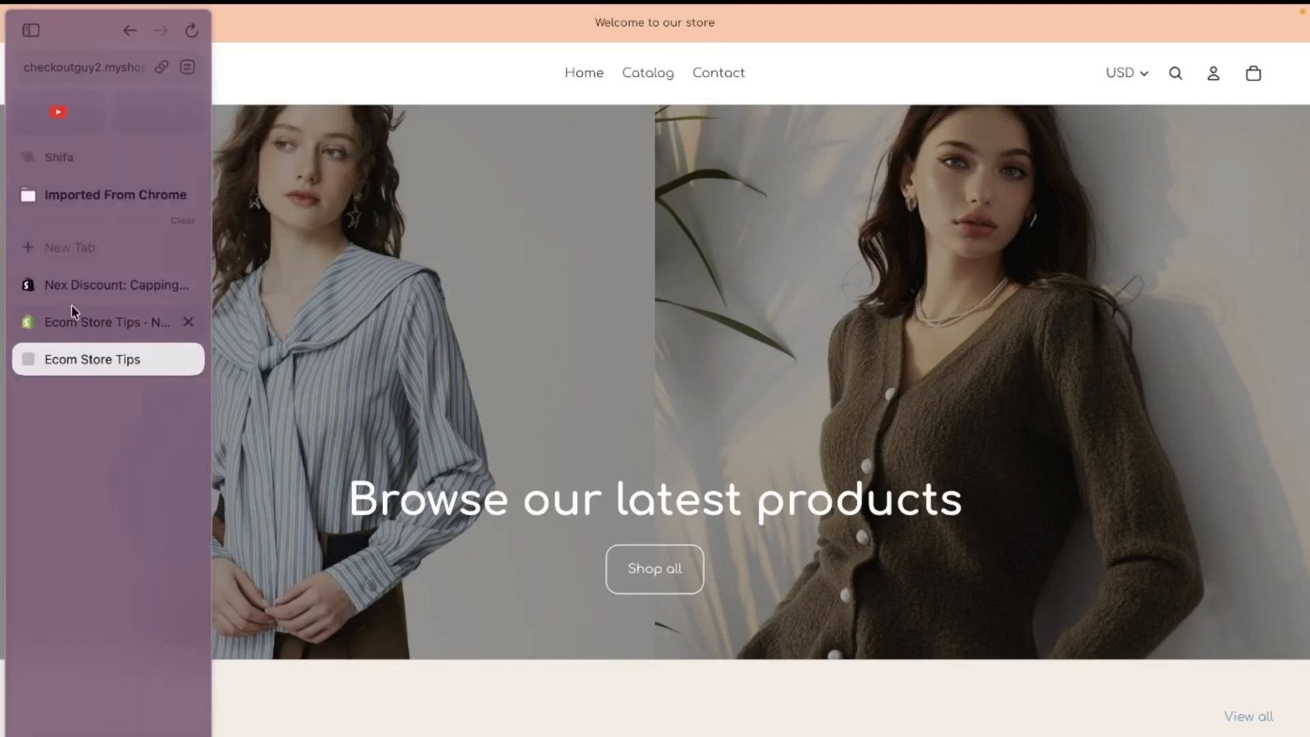
left_click(93, 285)
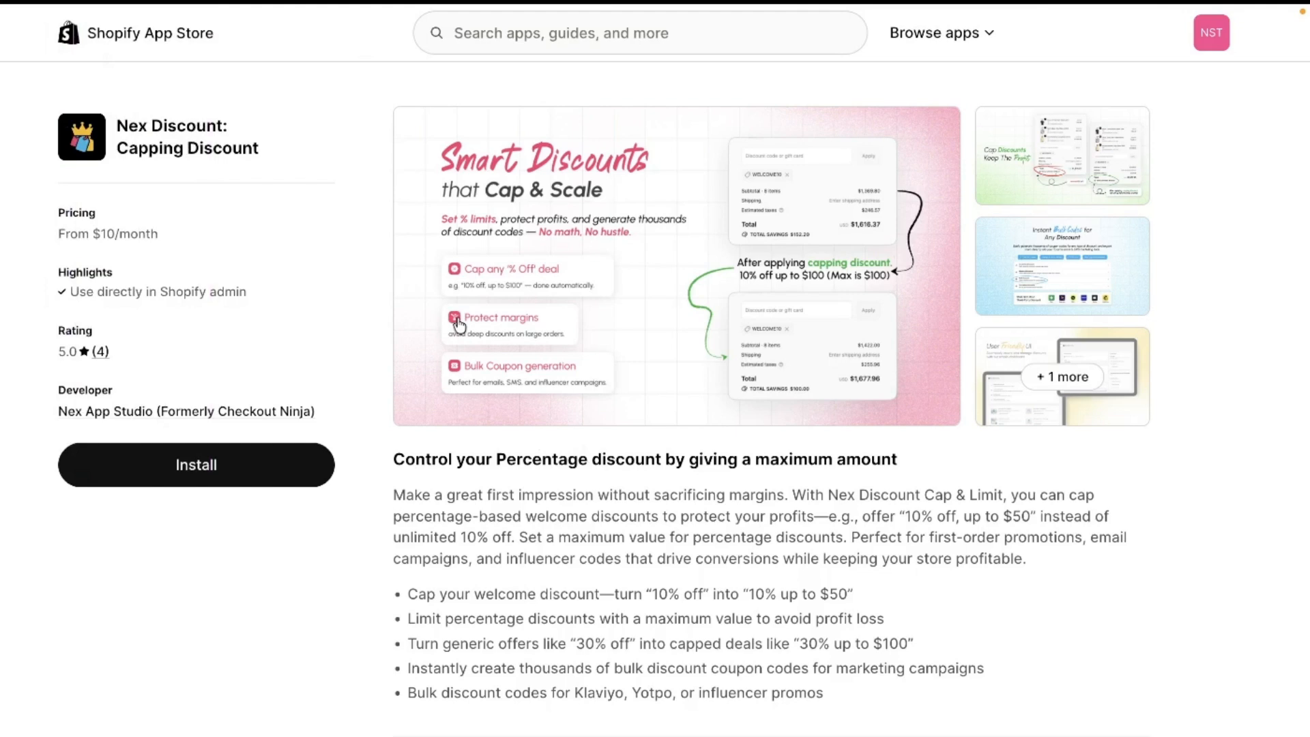
mouse_move(3, 123)
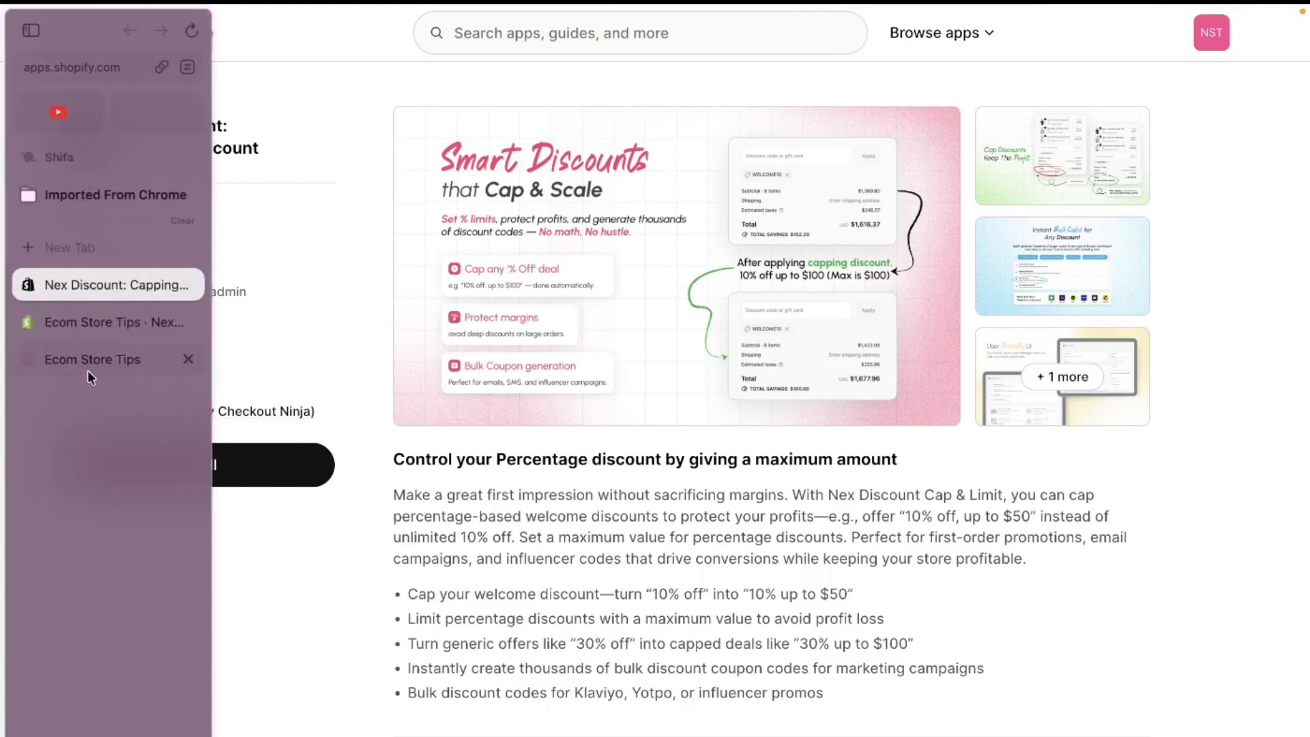
left_click(100, 325)
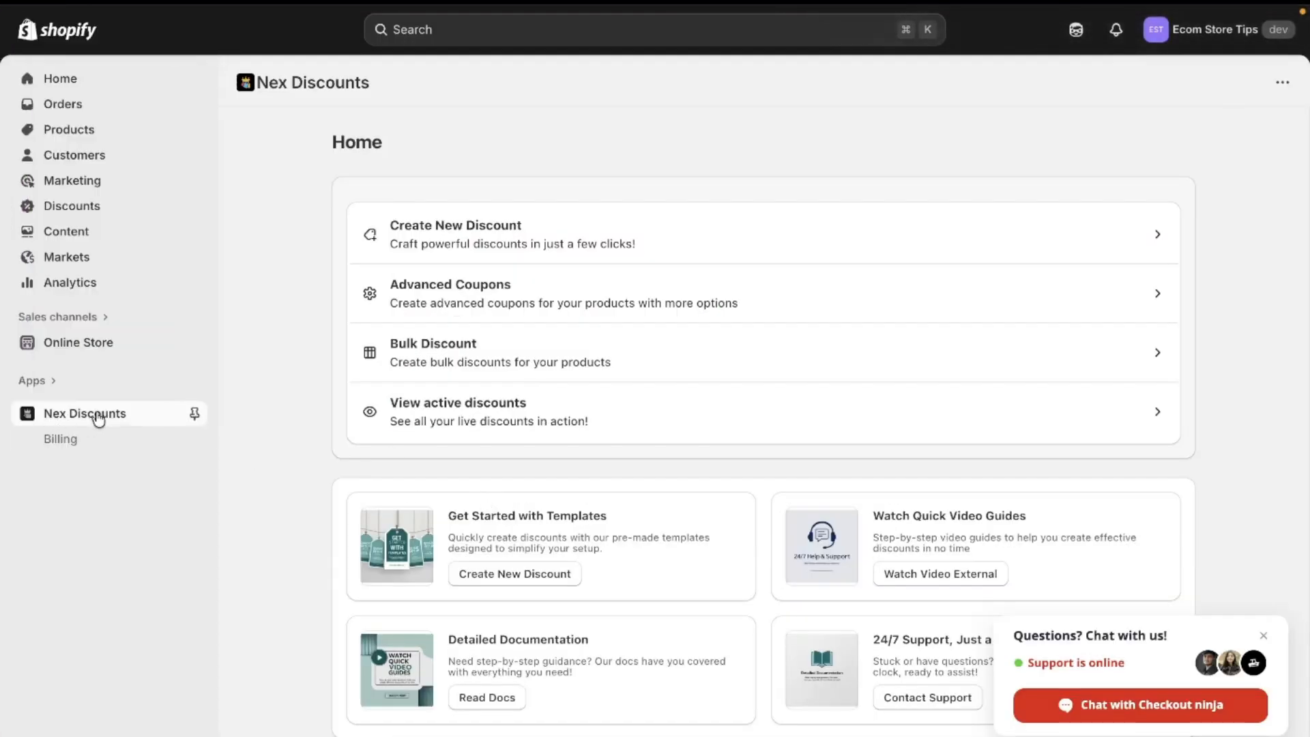
left_click(419, 221)
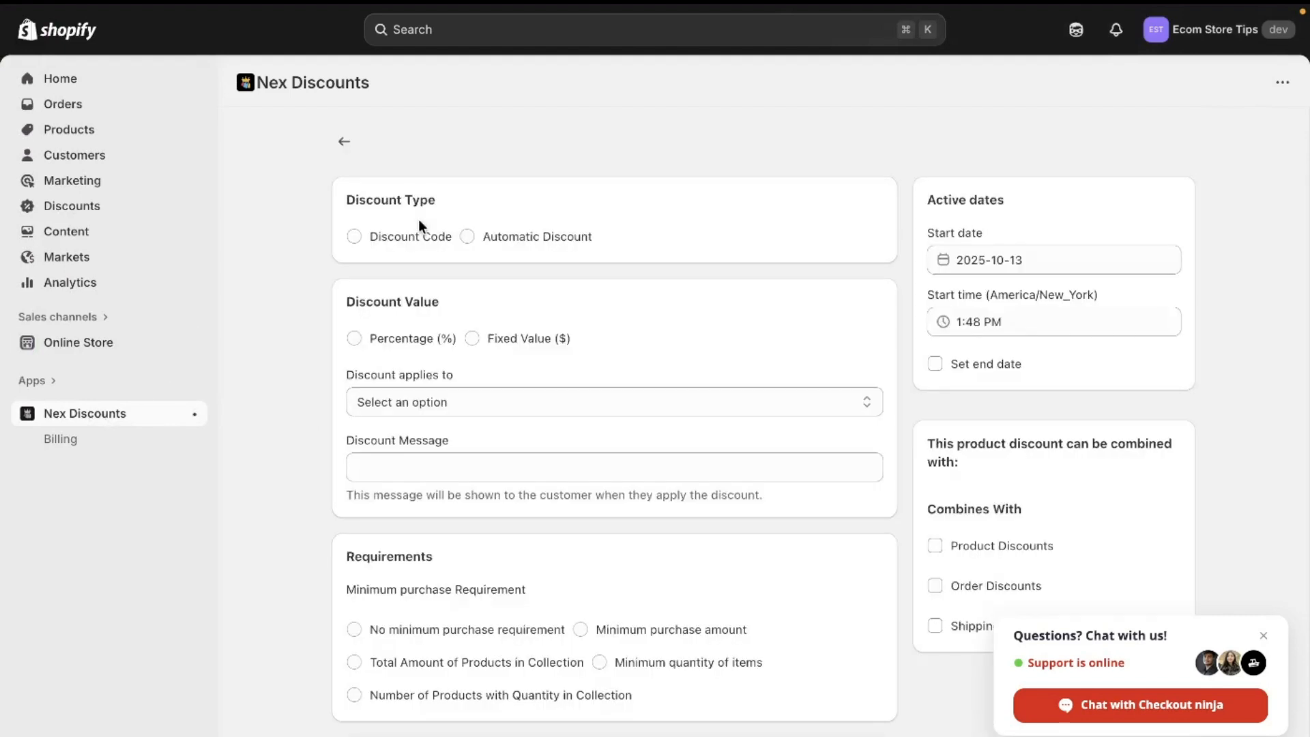
- Make the new discount a discount code named 30%OFF
left_click(413, 239)
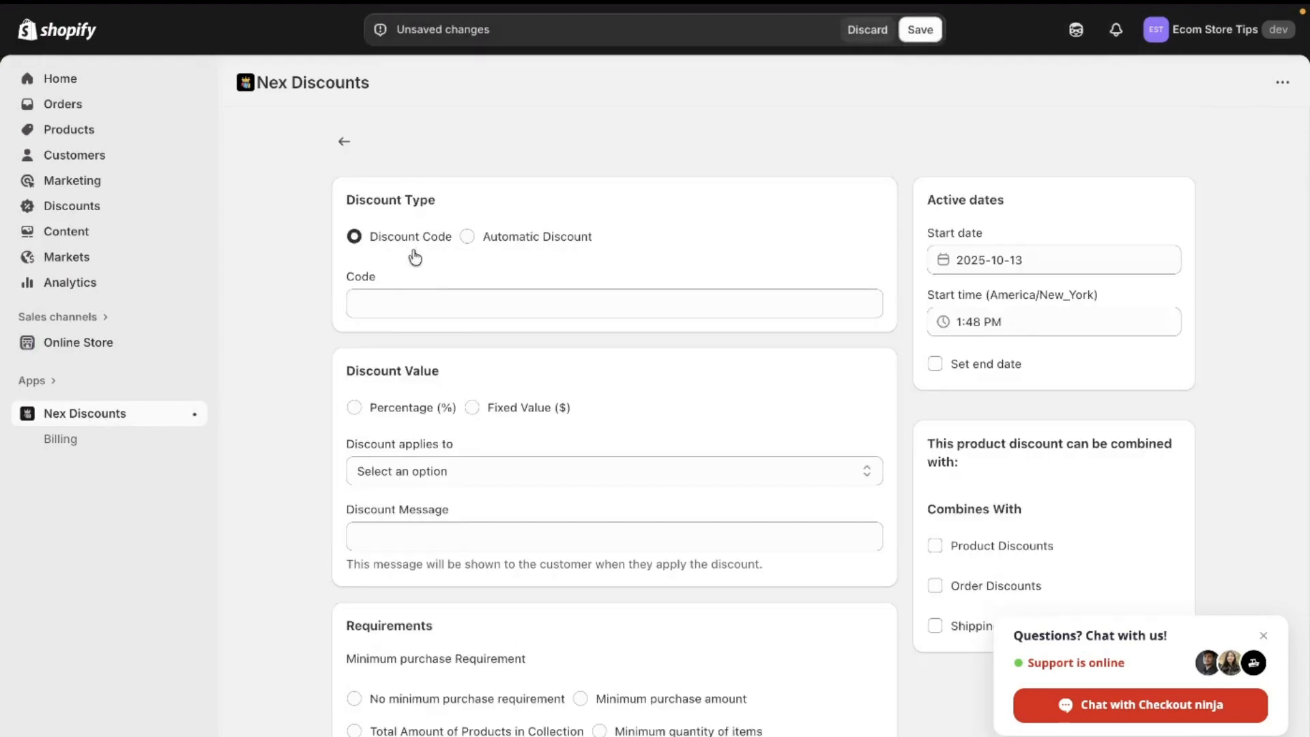
left_click(417, 316)
key("Caps_Lock")
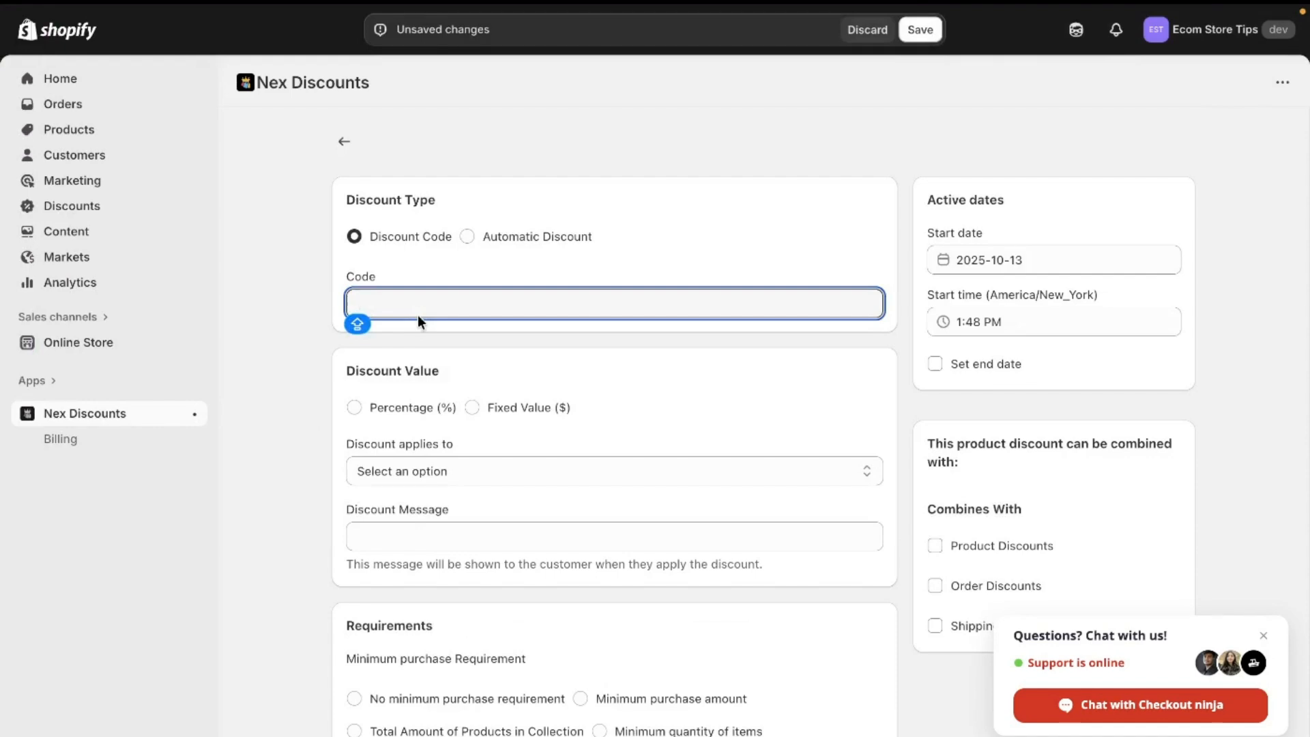
type("30%of")
key("Caps_Lock")
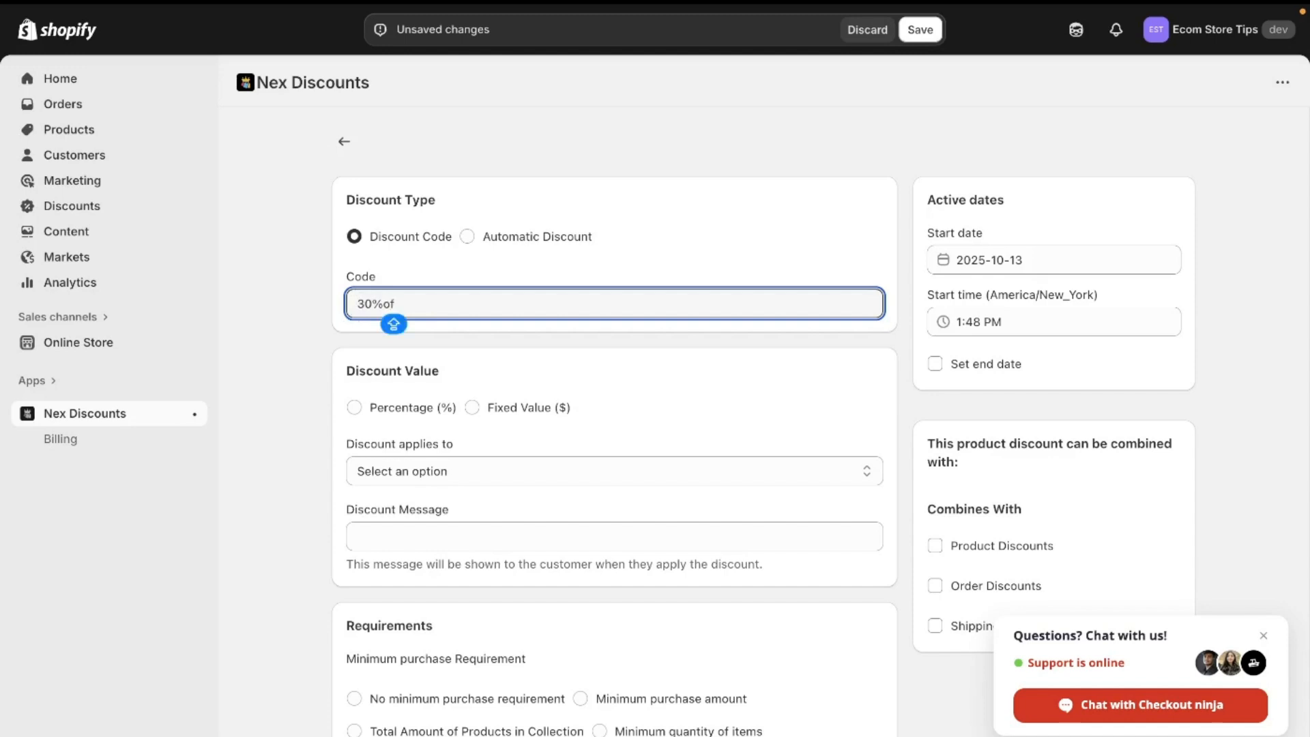
key("BackSpace")
key("BackSpace")
type("OFF")
- Set the discount value to a 30 percent discount with a capping amount of 100
left_click(394, 406)
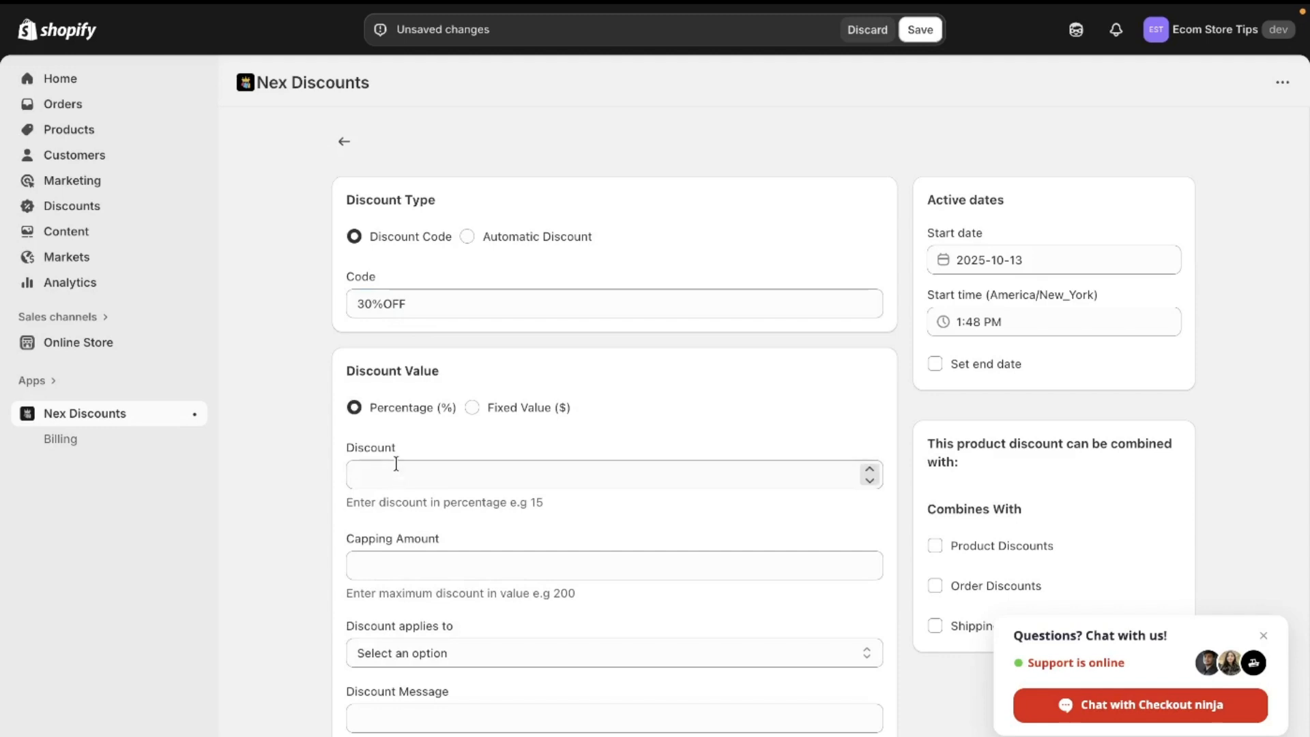
left_click(396, 475)
type("30")
left_click(412, 564)
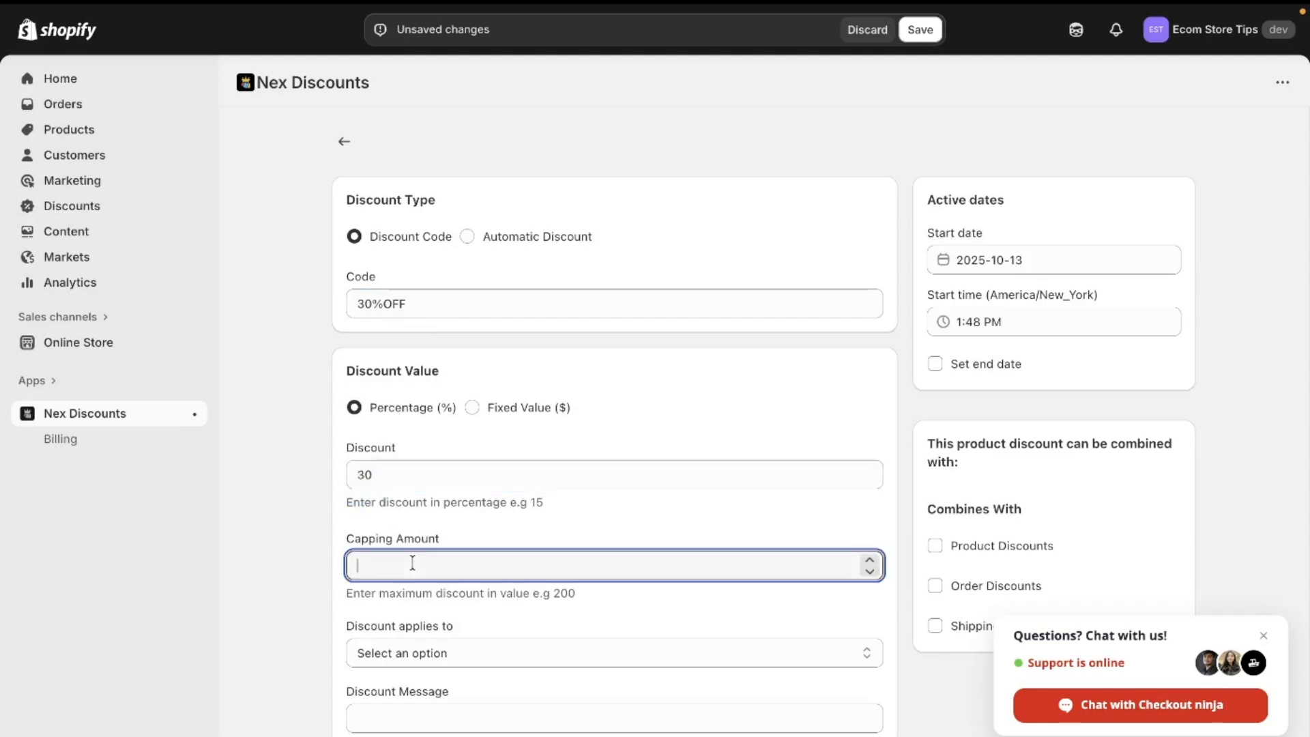
type("10")
key("BackSpace")
key("BackSpace")
type("100")
left_click(553, 604)
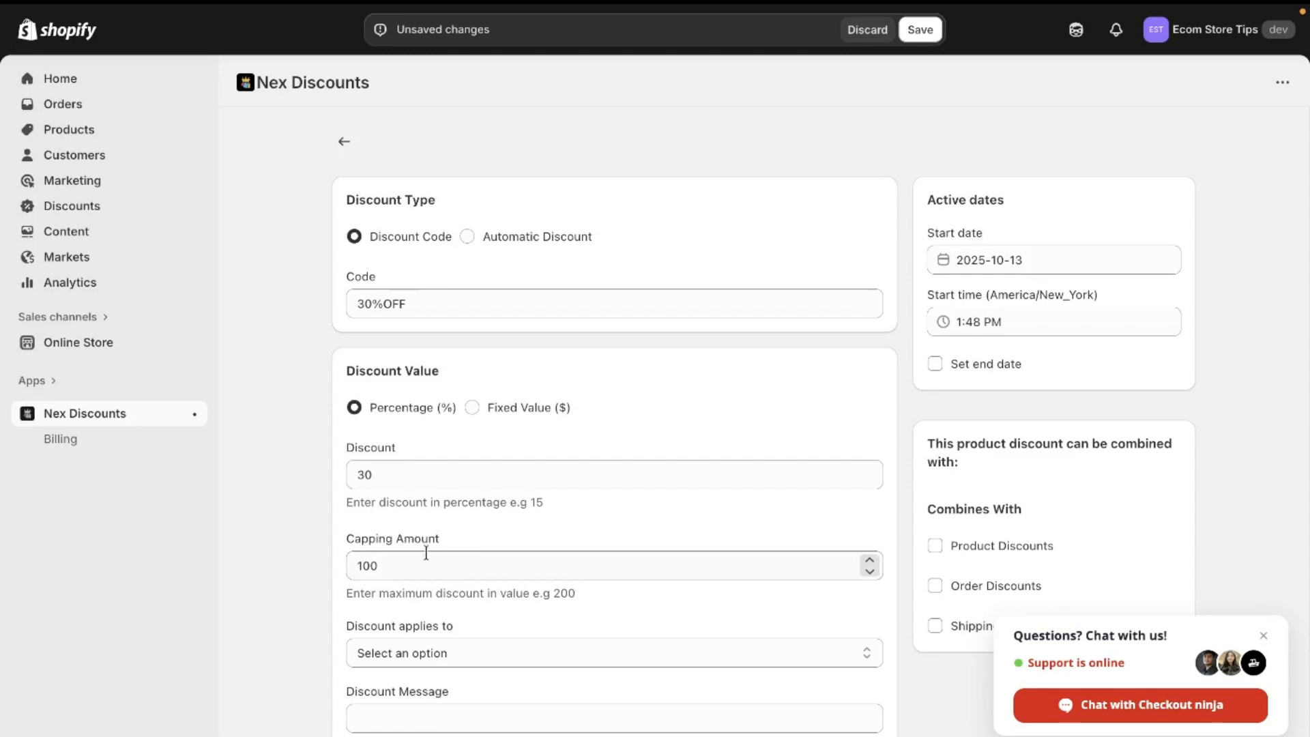
left_click(396, 474)
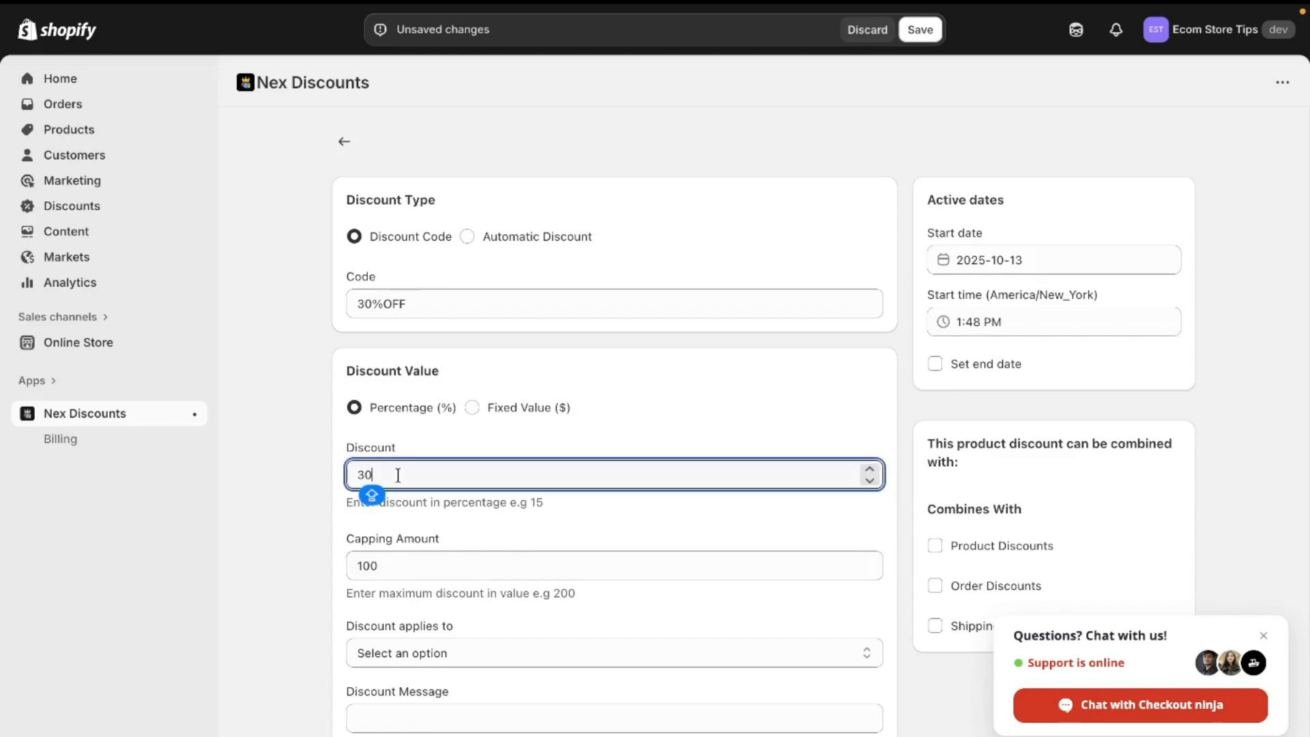
double_click(398, 474)
left_click(461, 564)
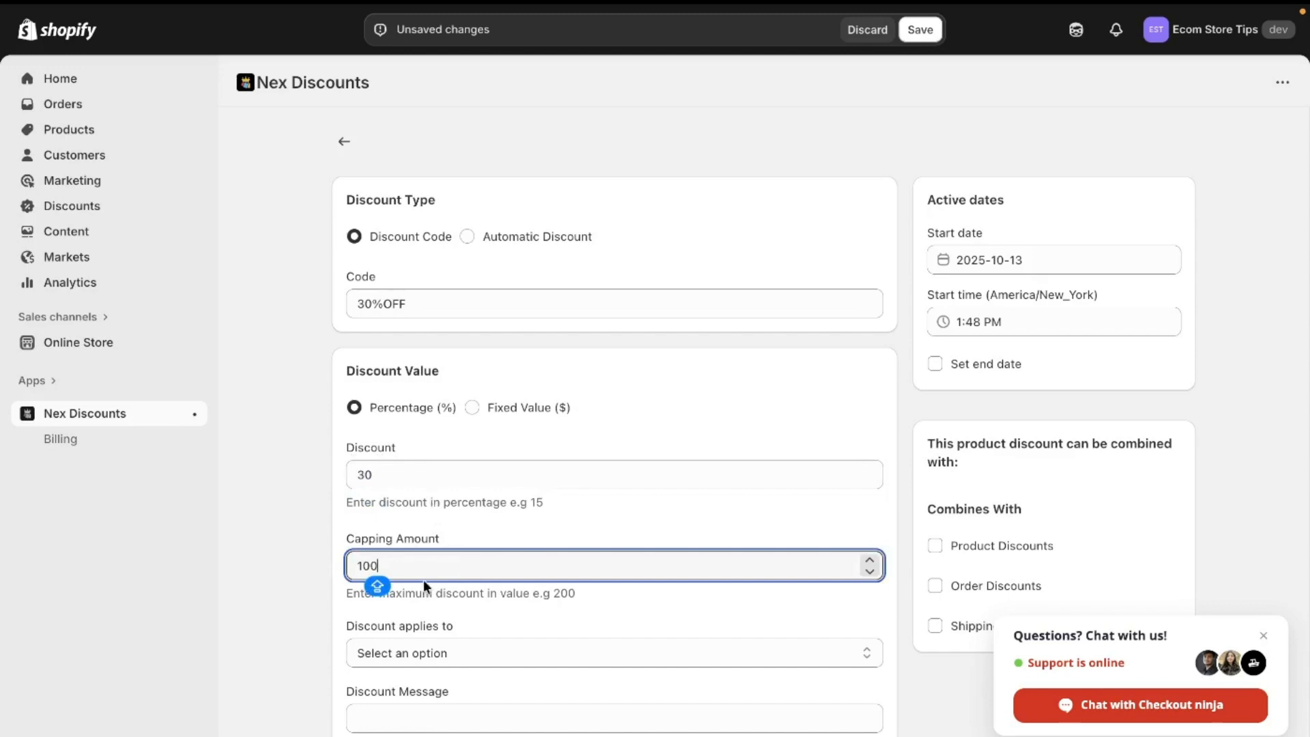
left_click(441, 606)
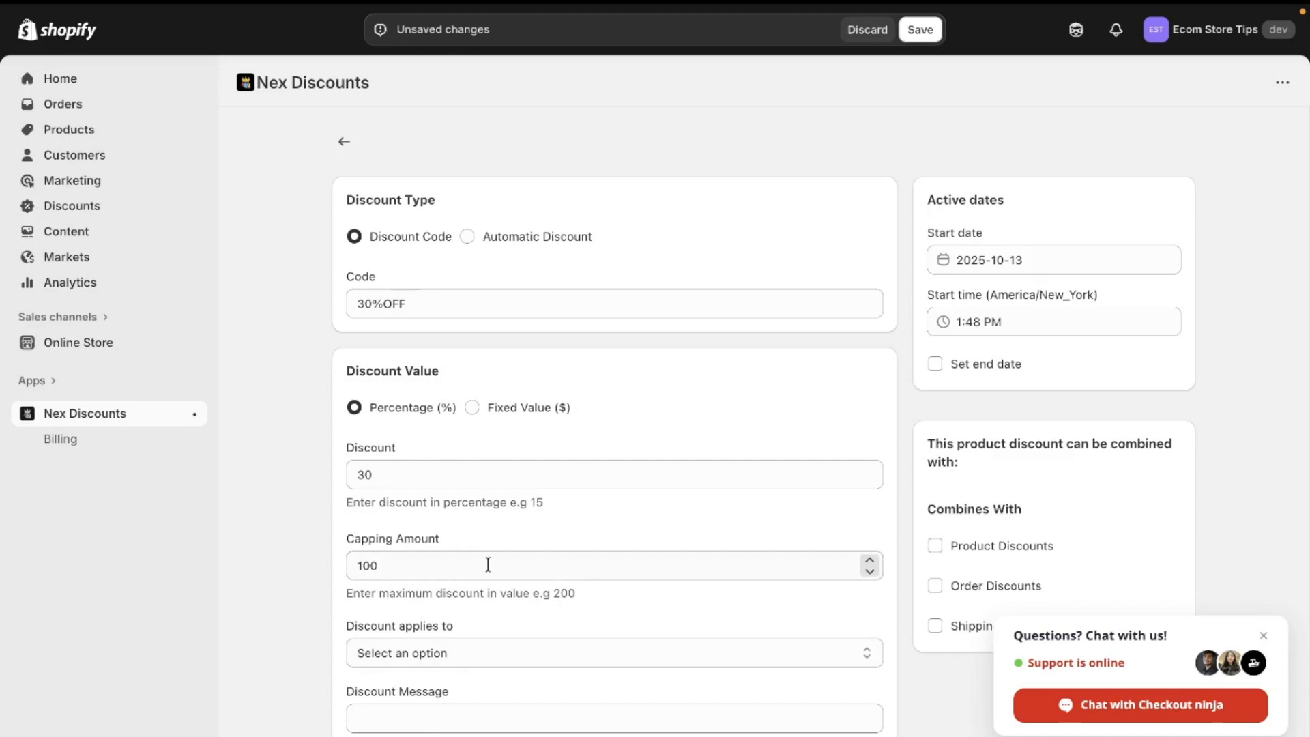
- Apply the discount to all products
scroll(485, 617, "down", 4)
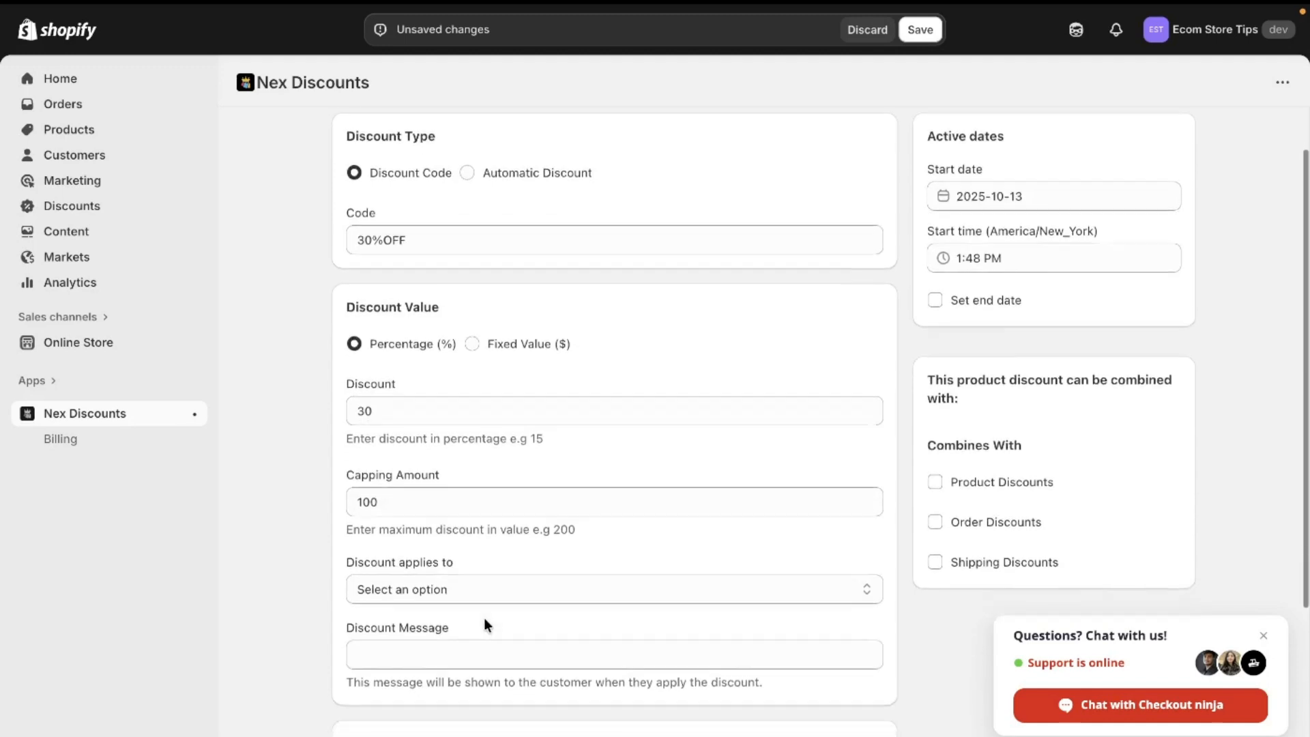
left_click(486, 399)
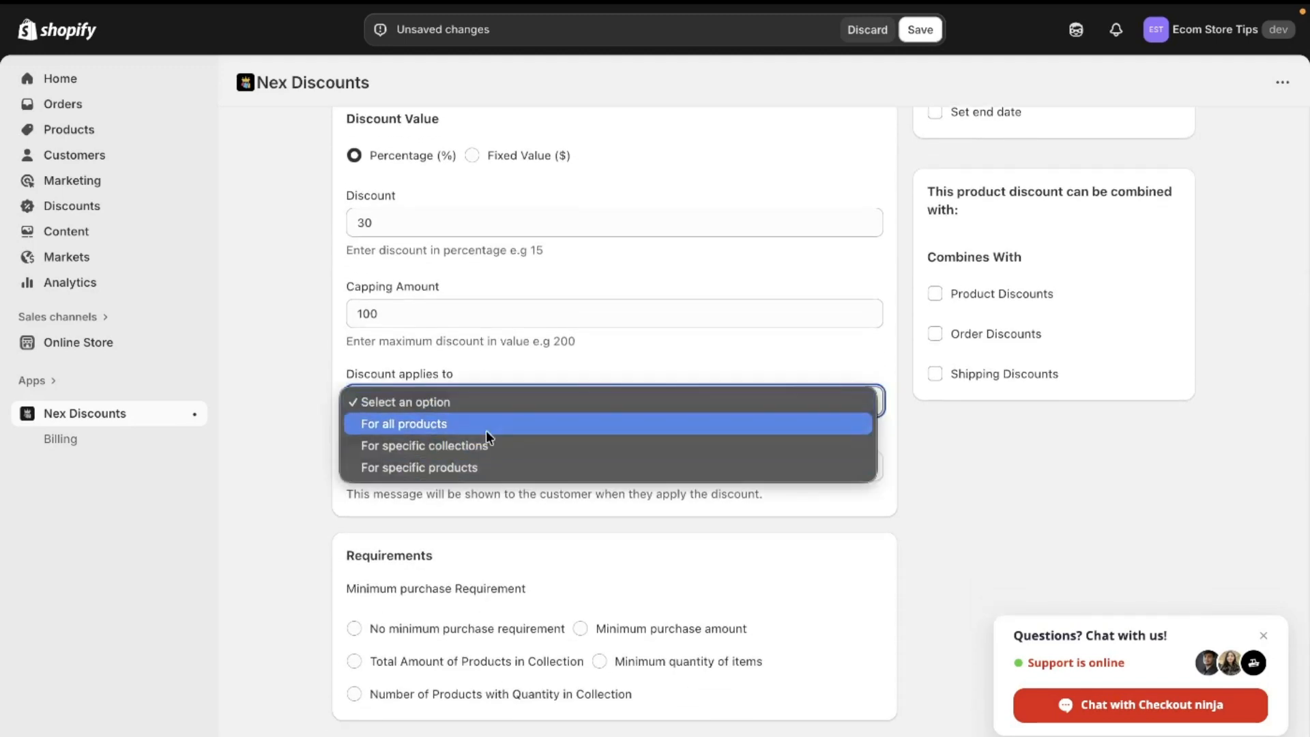
left_click(486, 429)
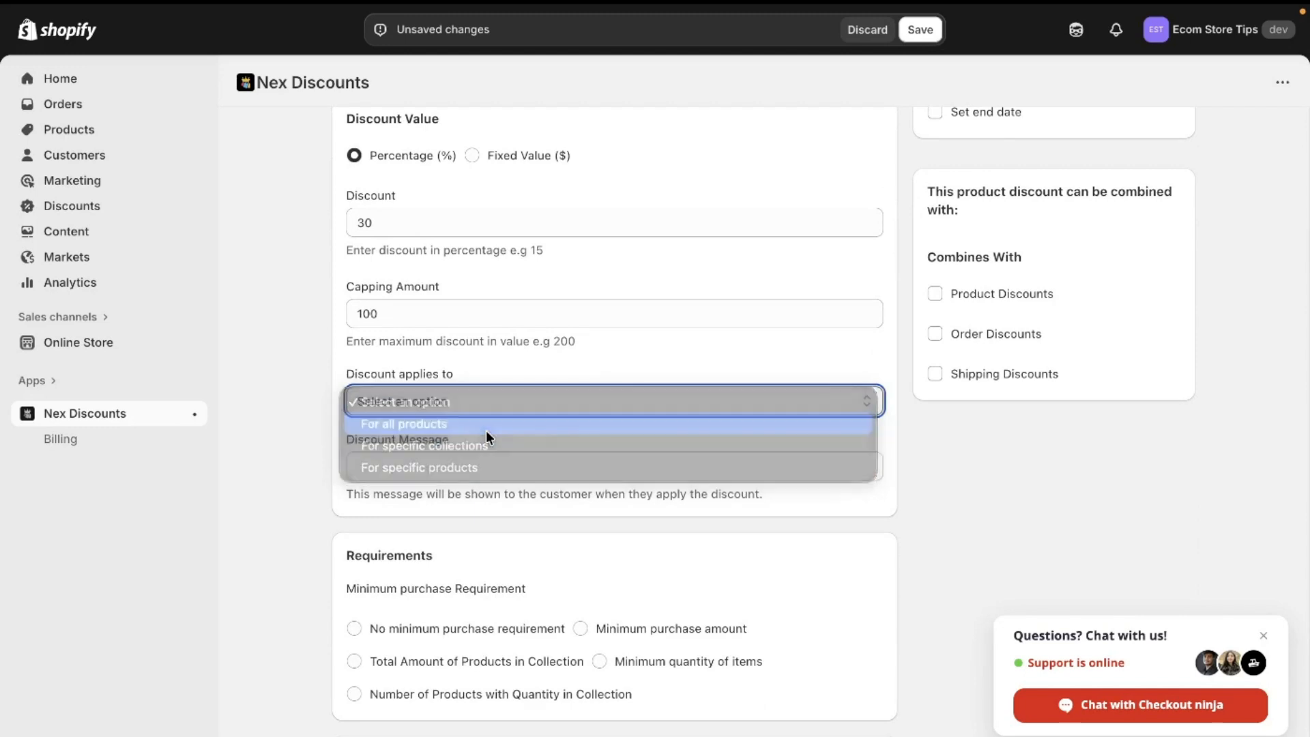
- Require no minimum purchase for the discount and make all customers eligible
scroll(486, 430, "down", 2)
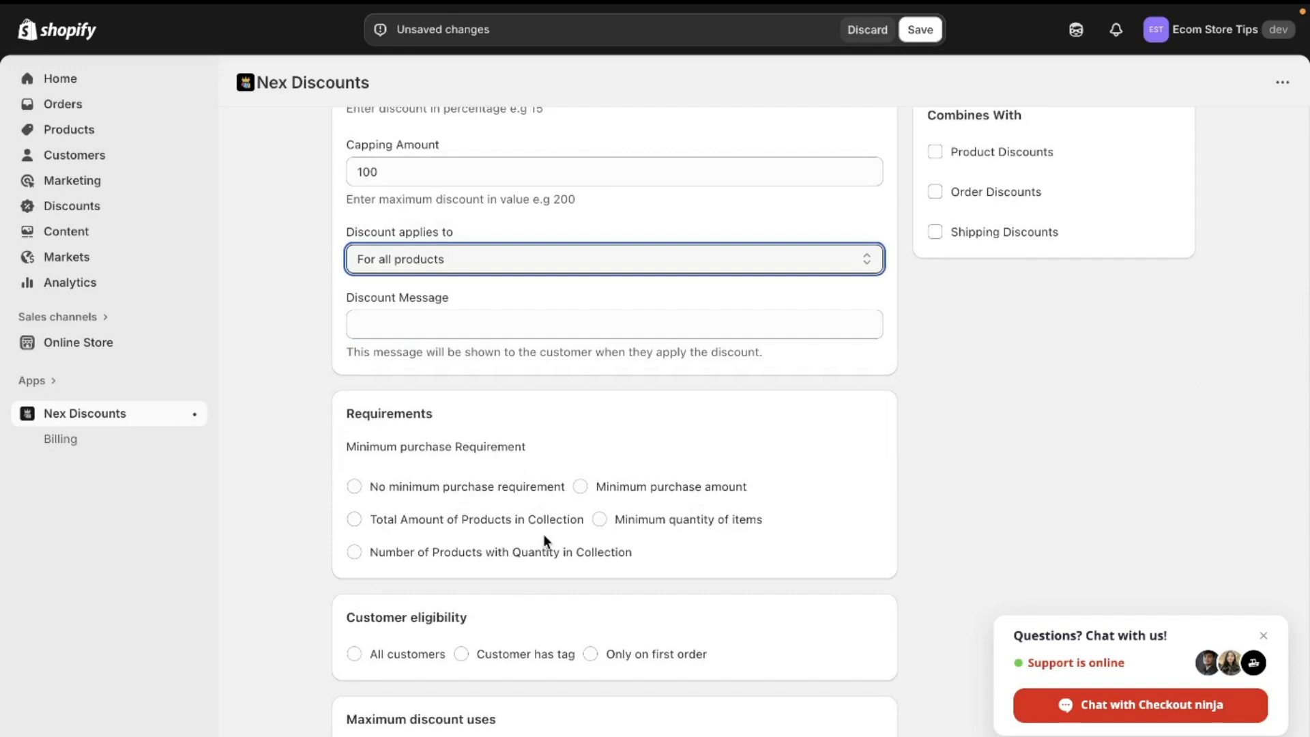
left_click(523, 496)
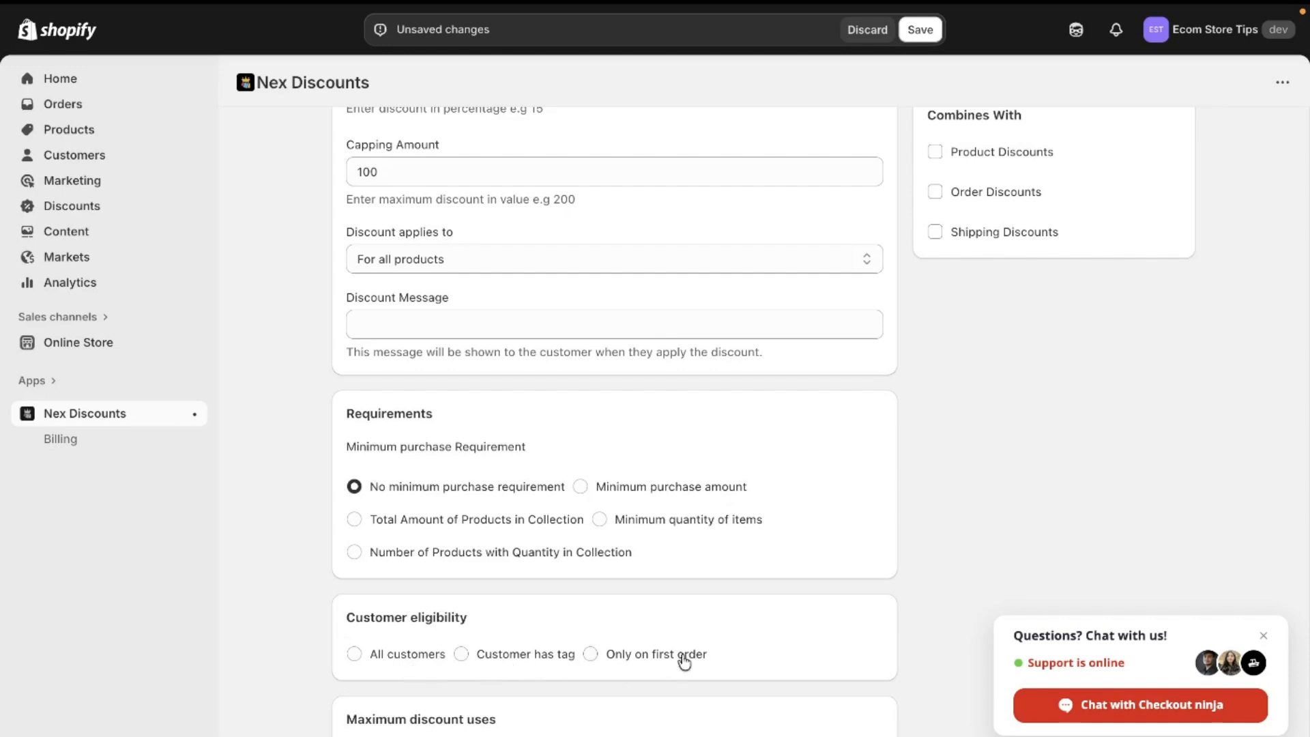
left_click(414, 654)
scroll(614, 410, "down", 1)
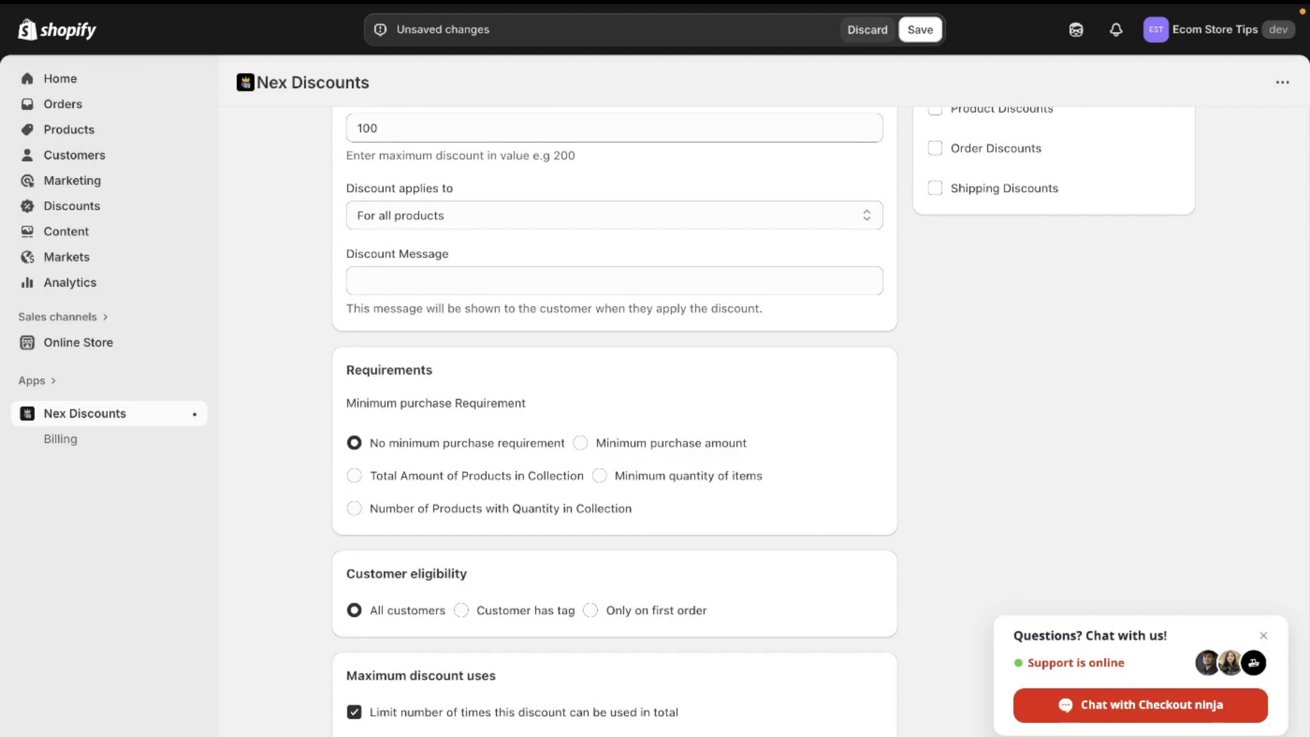
- Save the new discount and copy the 30%OFF code from the store's list of discounts
scroll(607, 409, "up", 6)
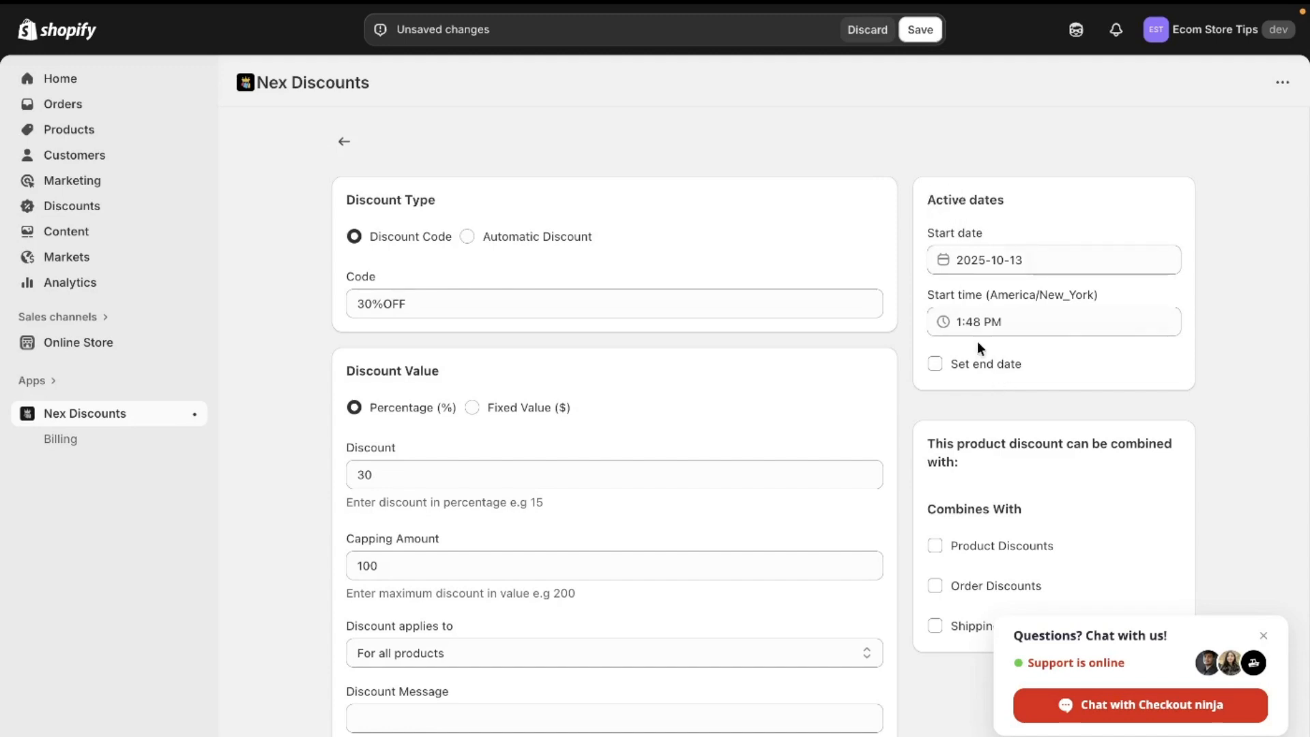
scroll(977, 341, "down", 2)
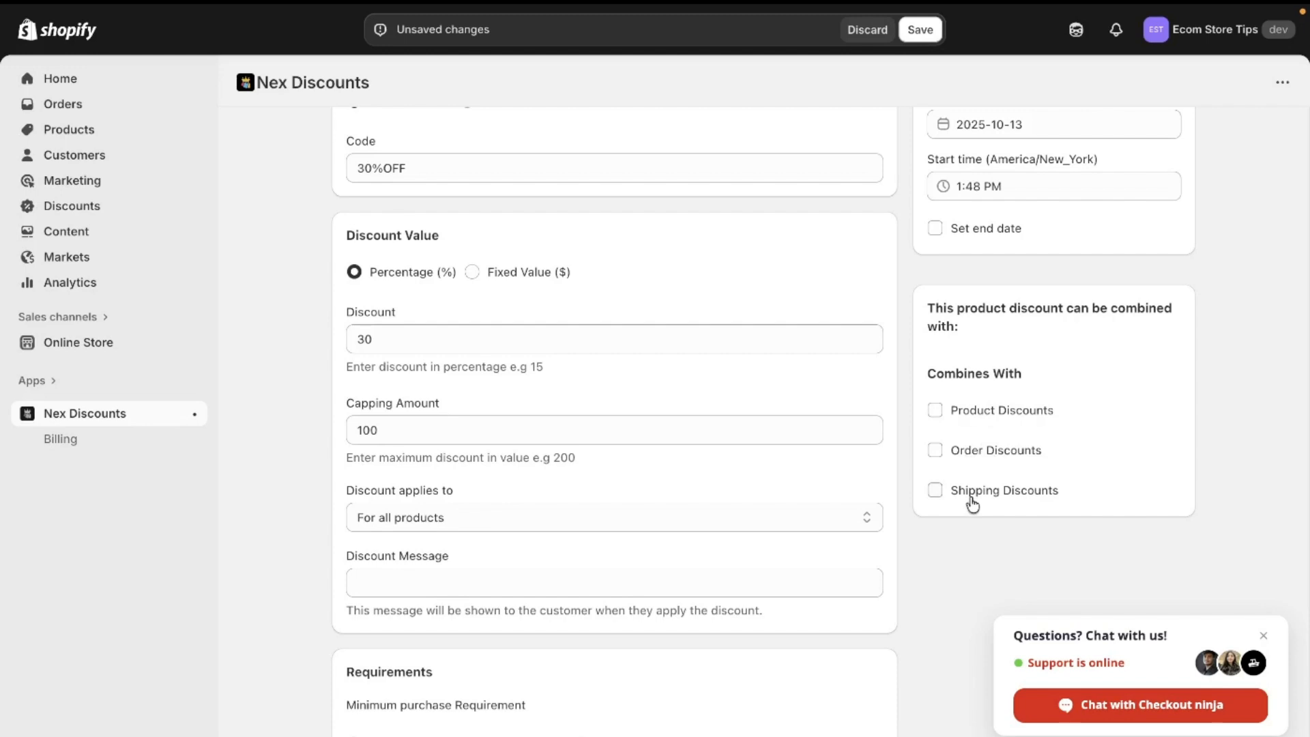
scroll(763, 345, "up", 2)
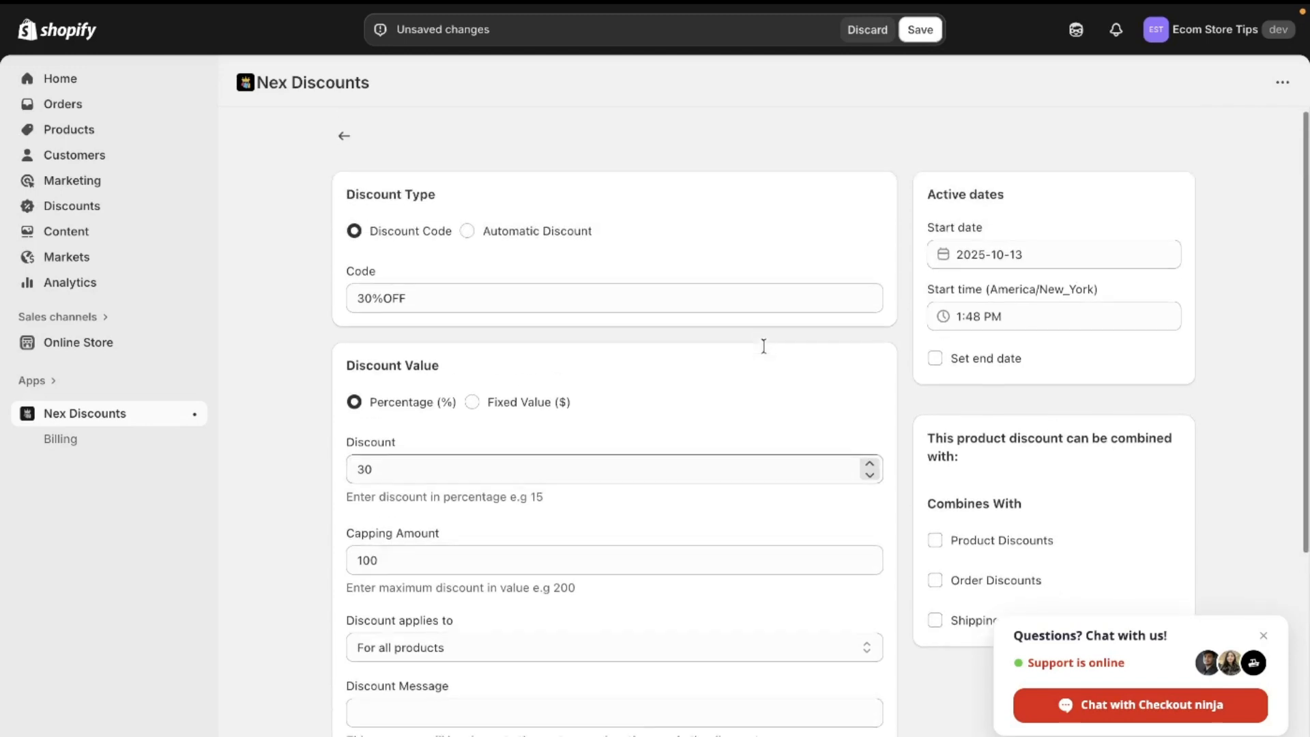
left_click(920, 30)
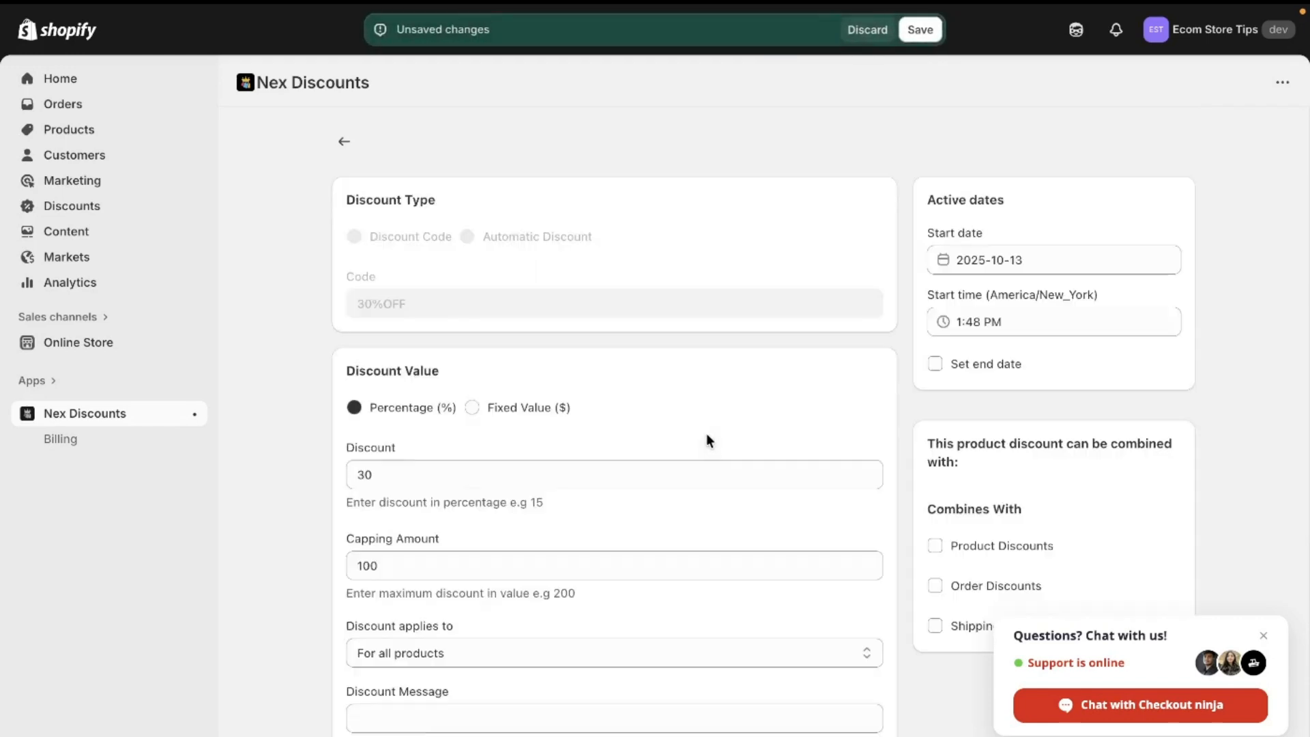
left_click(114, 213)
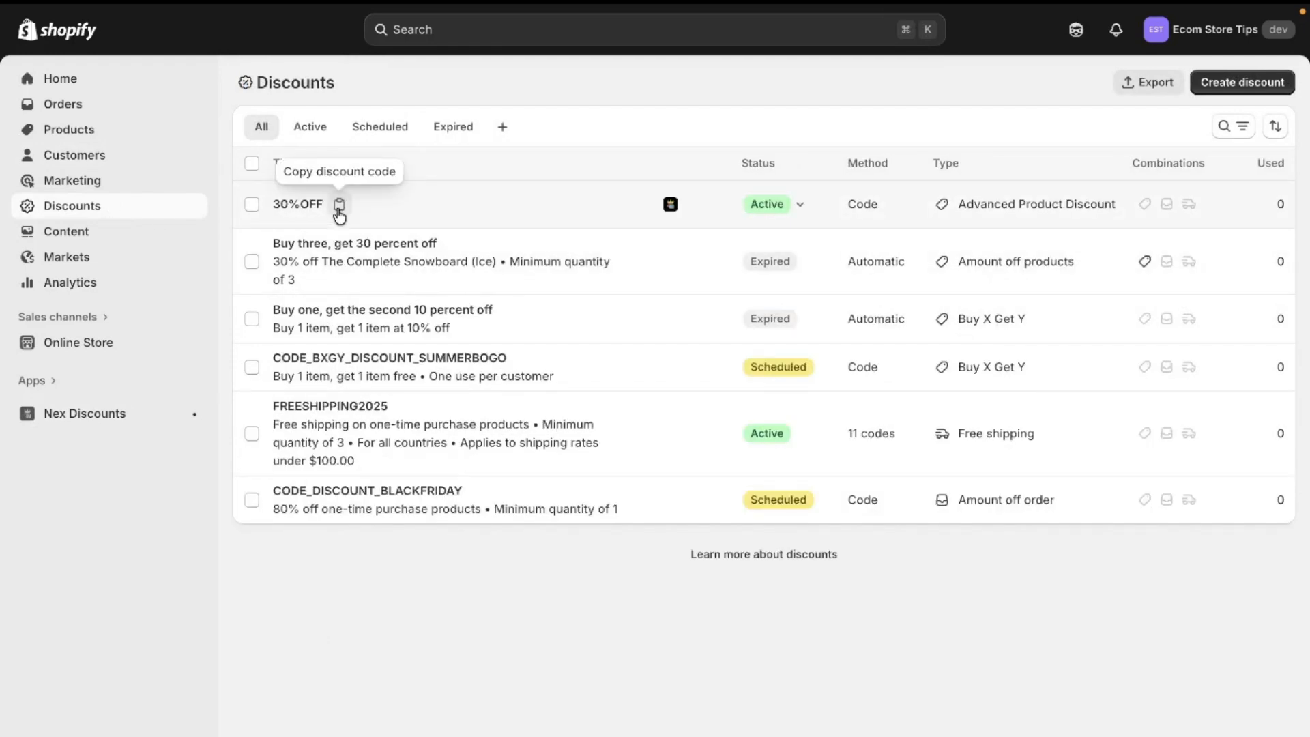
left_click(337, 210)
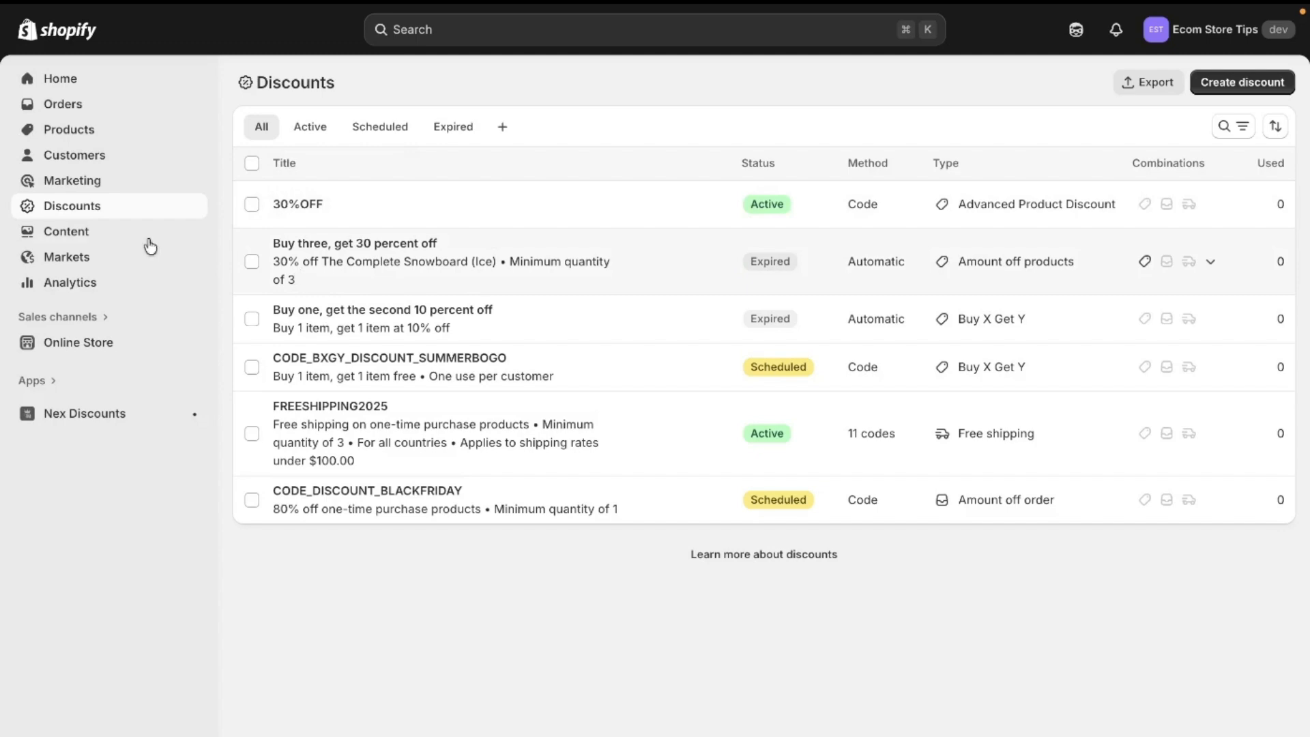
- Switch to the Ecom Store Tips storefront and start an immediate checkout for one Embroidered Peplum Cotton Top
mouse_move(4, 368)
left_click(113, 360)
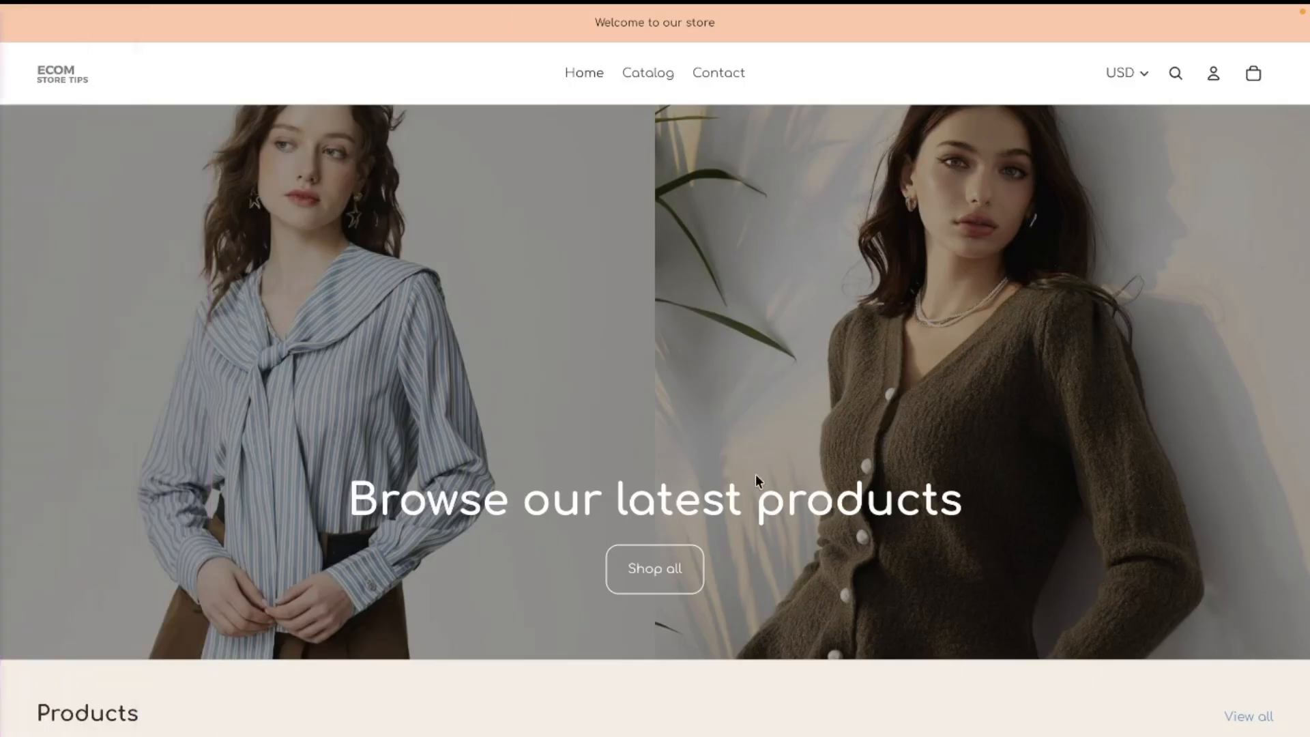
scroll(737, 330, "down", 5)
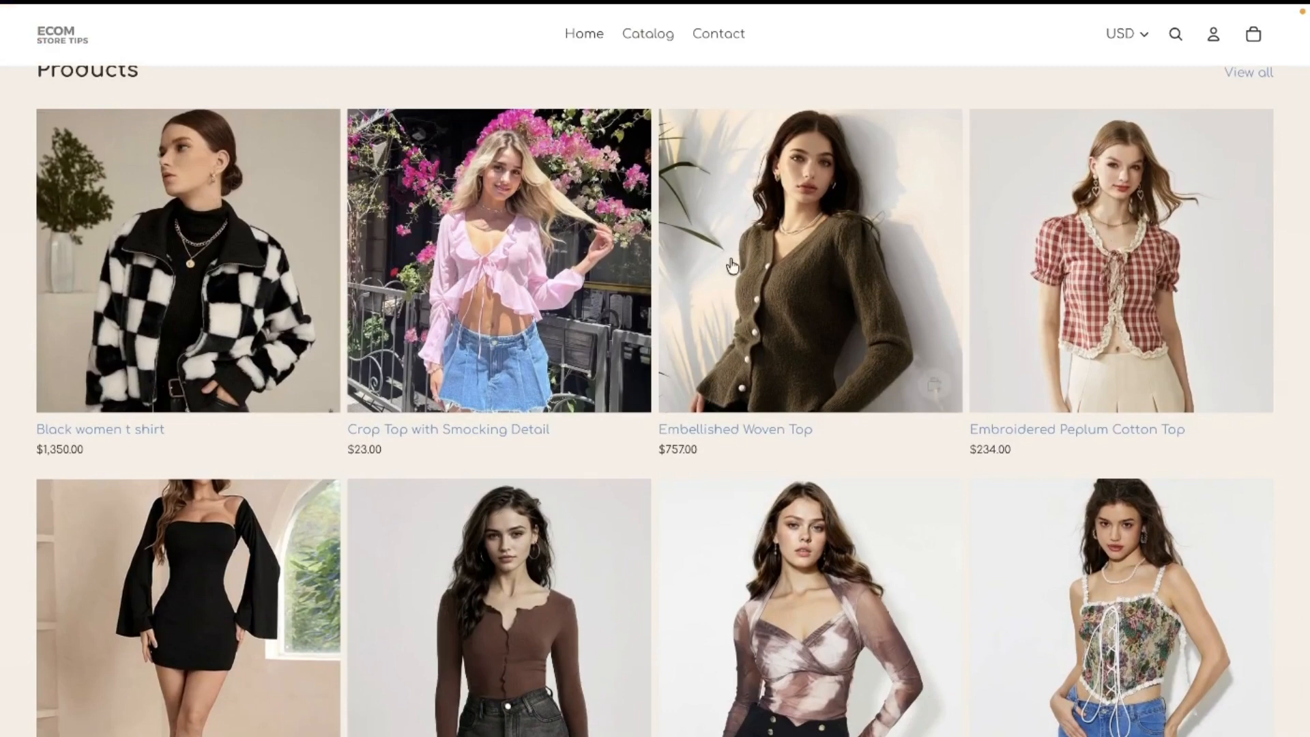
left_click(1119, 290)
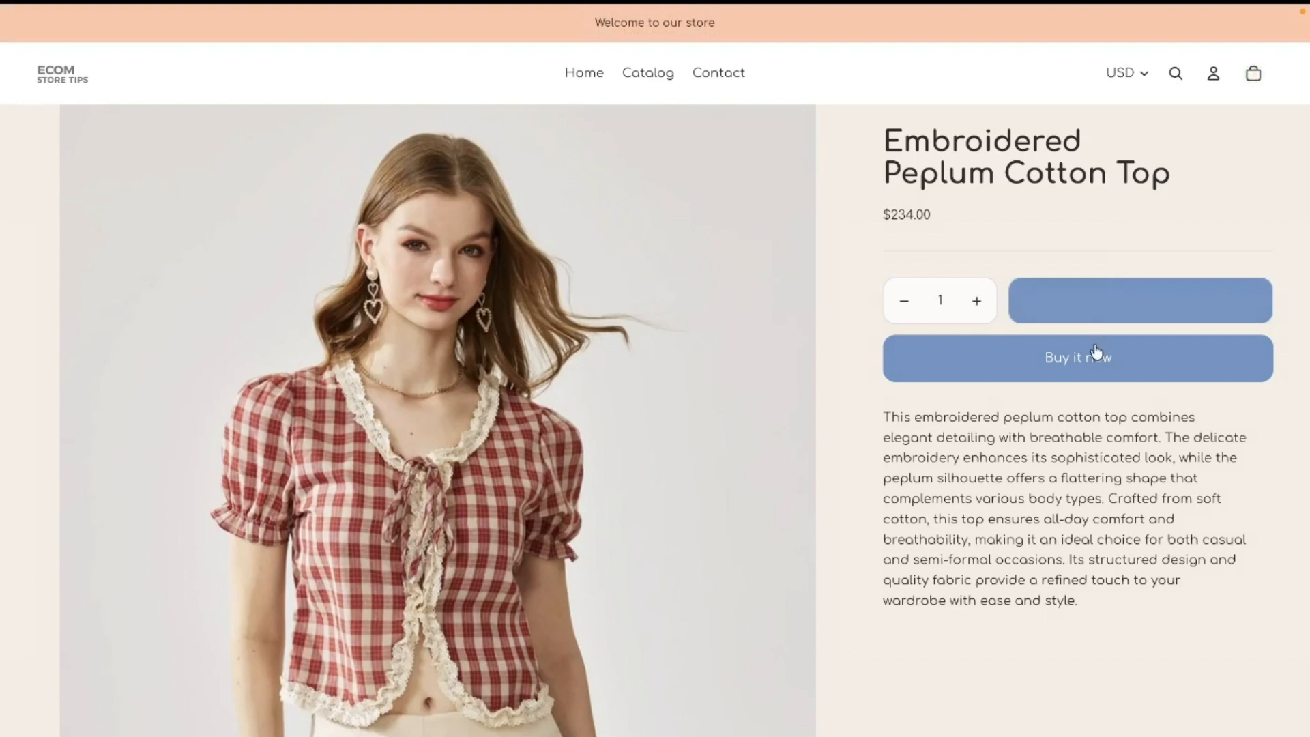
left_click(1093, 355)
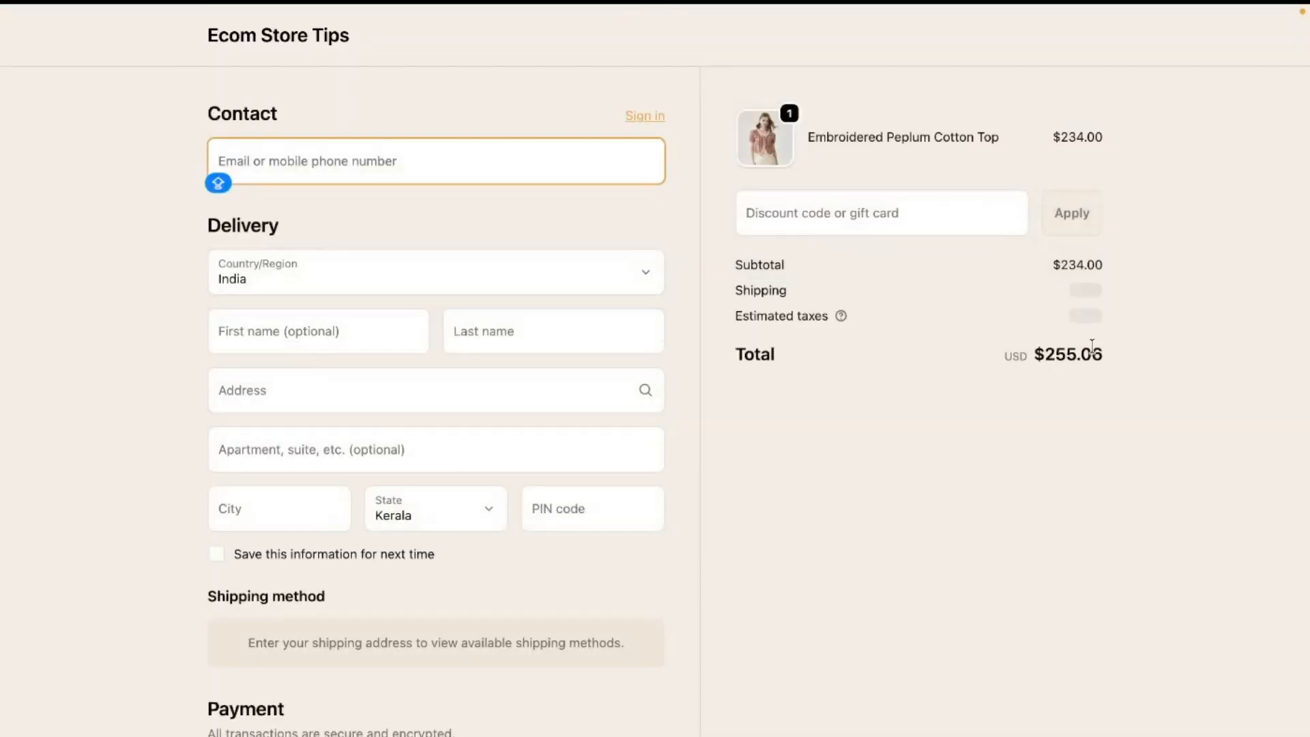
- Apply the discount code 30%OFF to the Embroidered Peplum Cotton Top order
left_click(973, 212)
type("30%OFF")
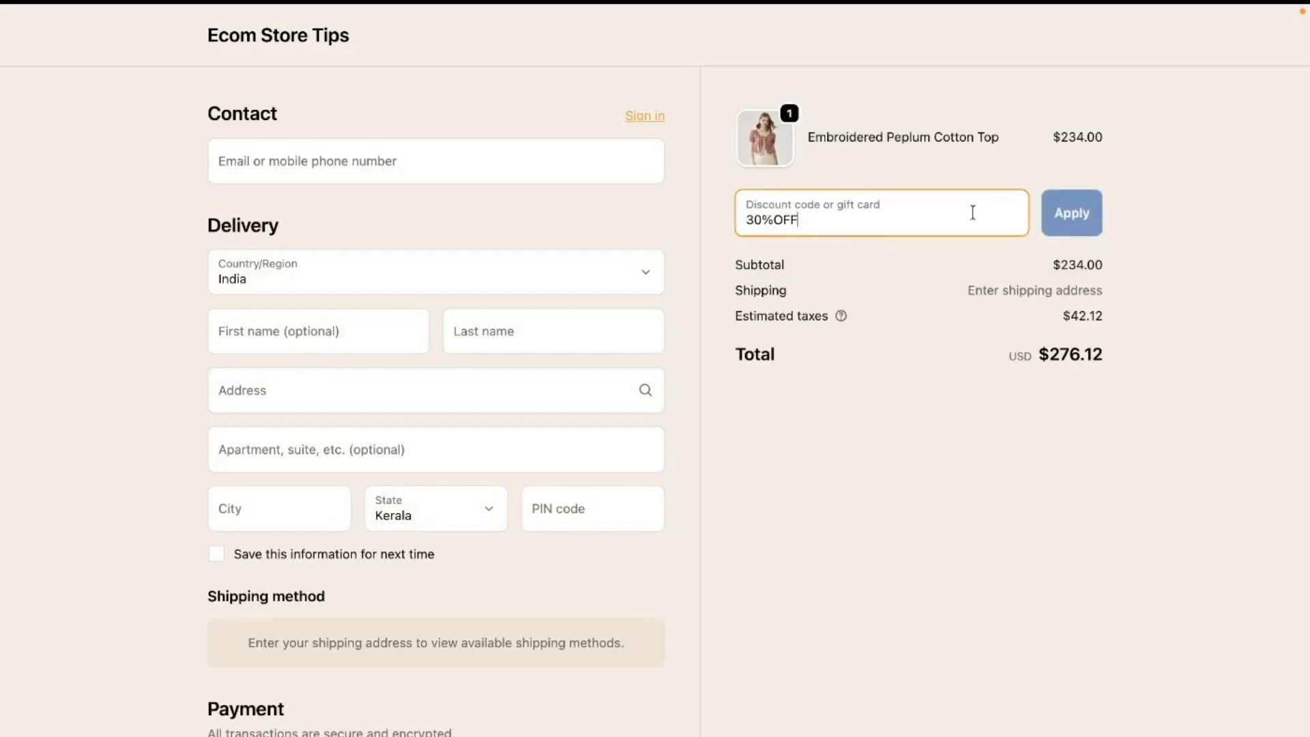
left_click(1069, 215)
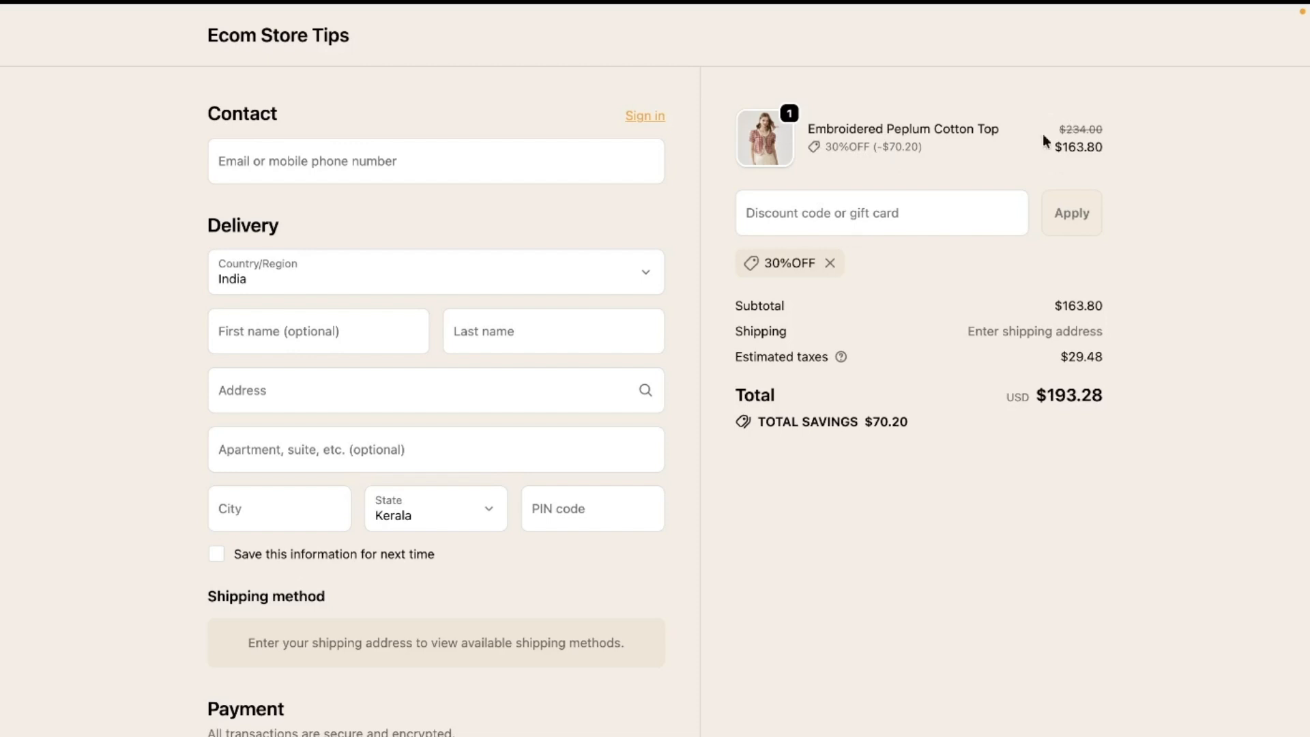
- Return to the storefront and start an immediate checkout for one Ethnic Motifs Printed Top
left_click(334, 35)
scroll(711, 461, "down", 10)
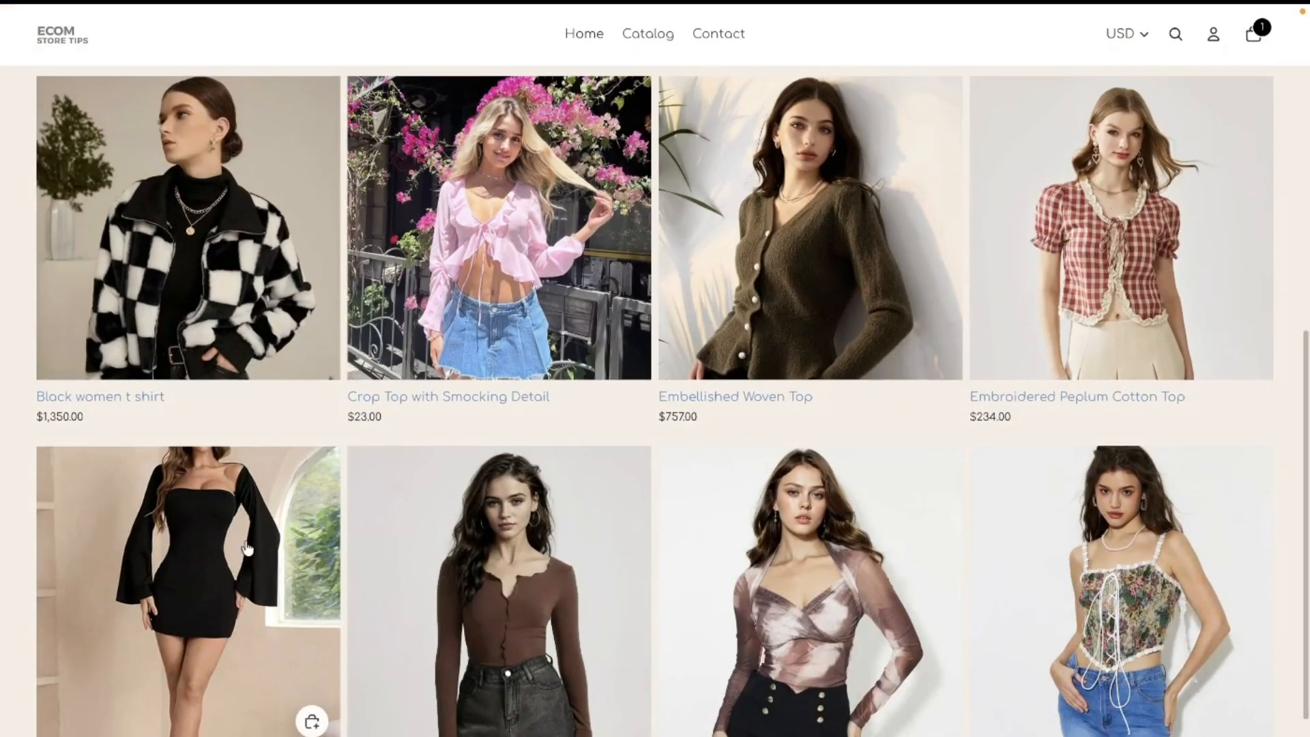
left_click(247, 547)
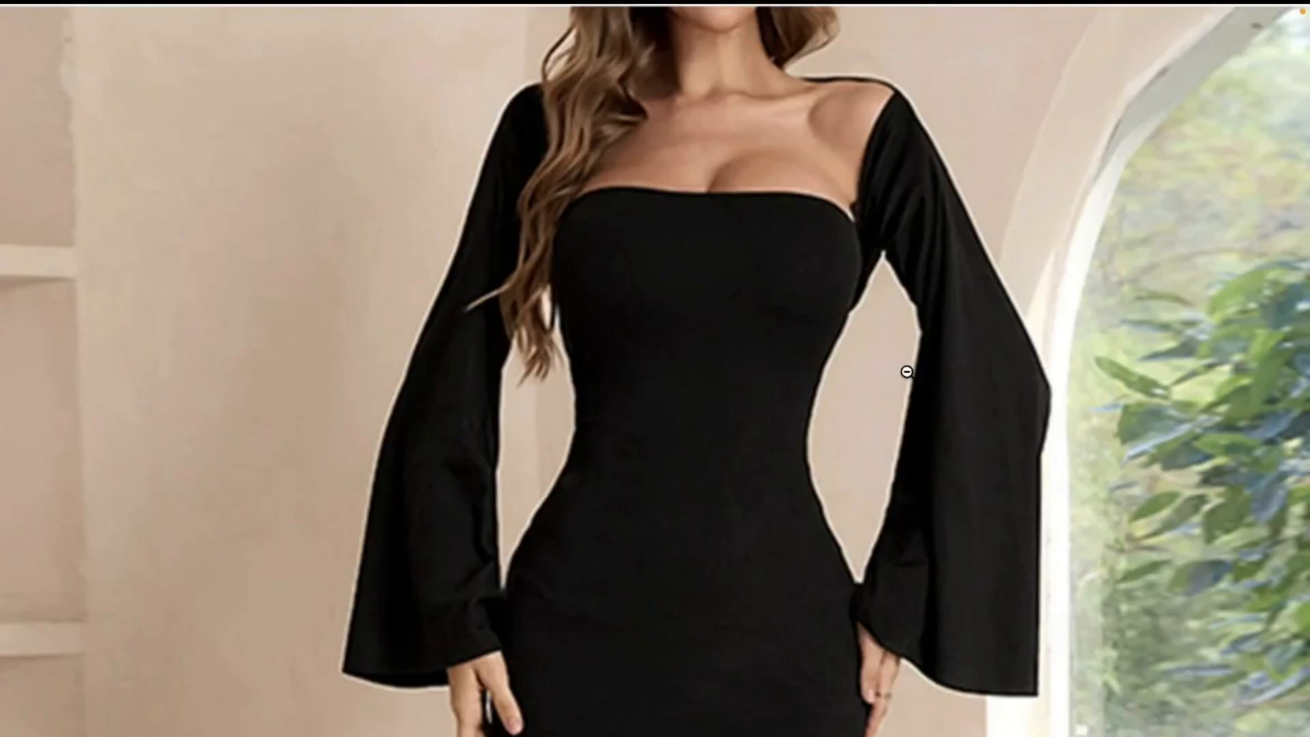
left_click(906, 372)
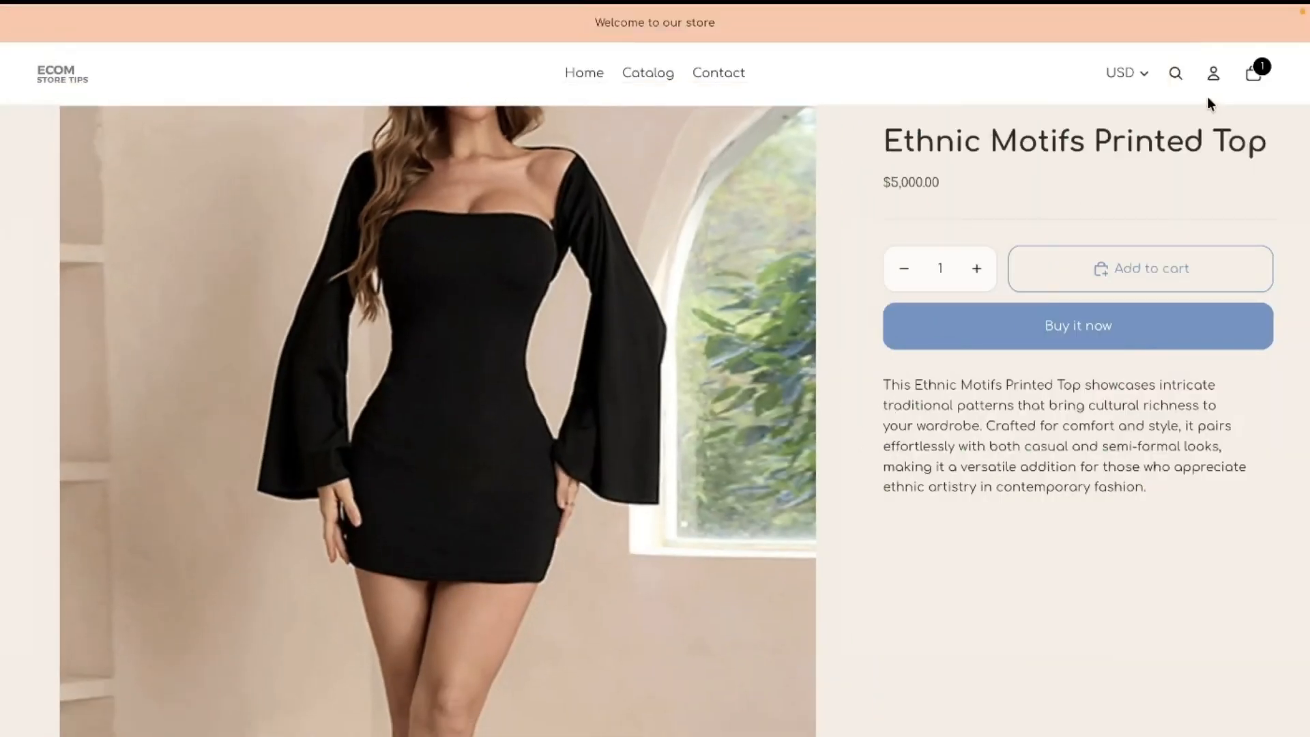
left_click(1030, 338)
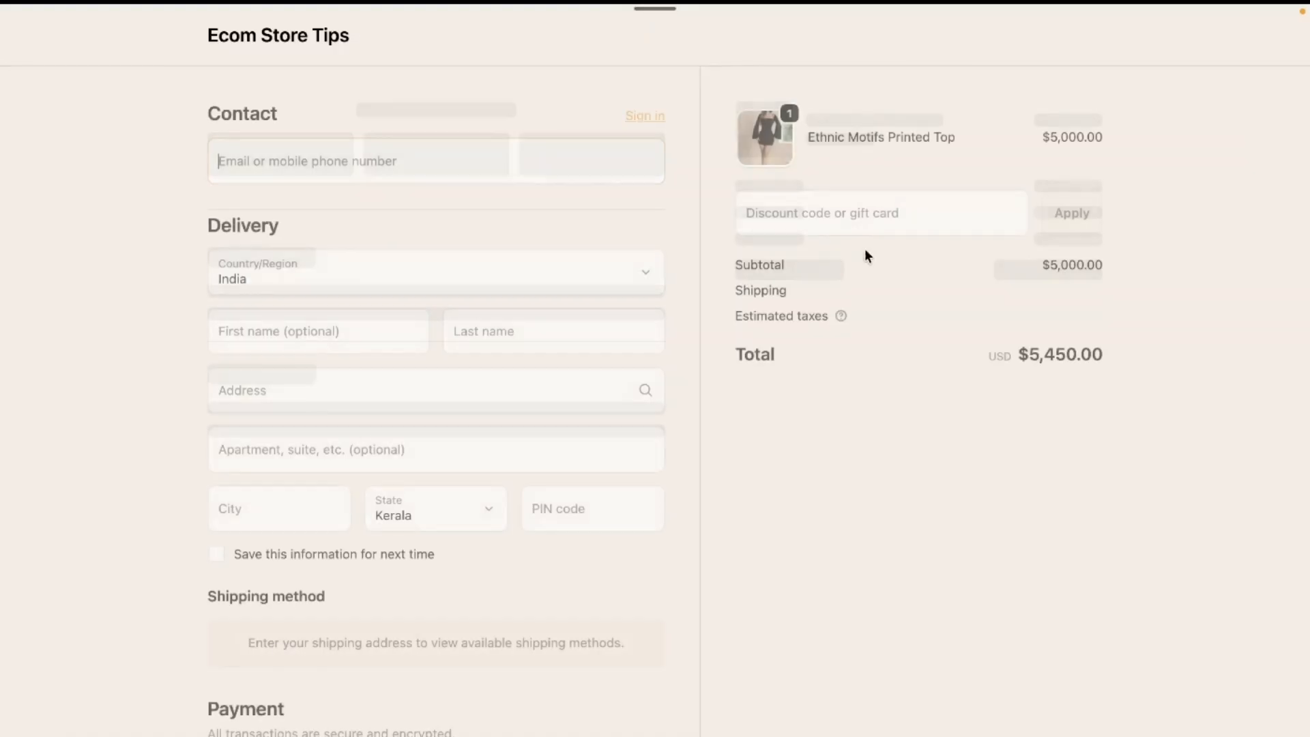
- Apply the discount code 30%OFF to the Ethnic Motifs Printed Top order
left_click(843, 217)
type("30%OFF")
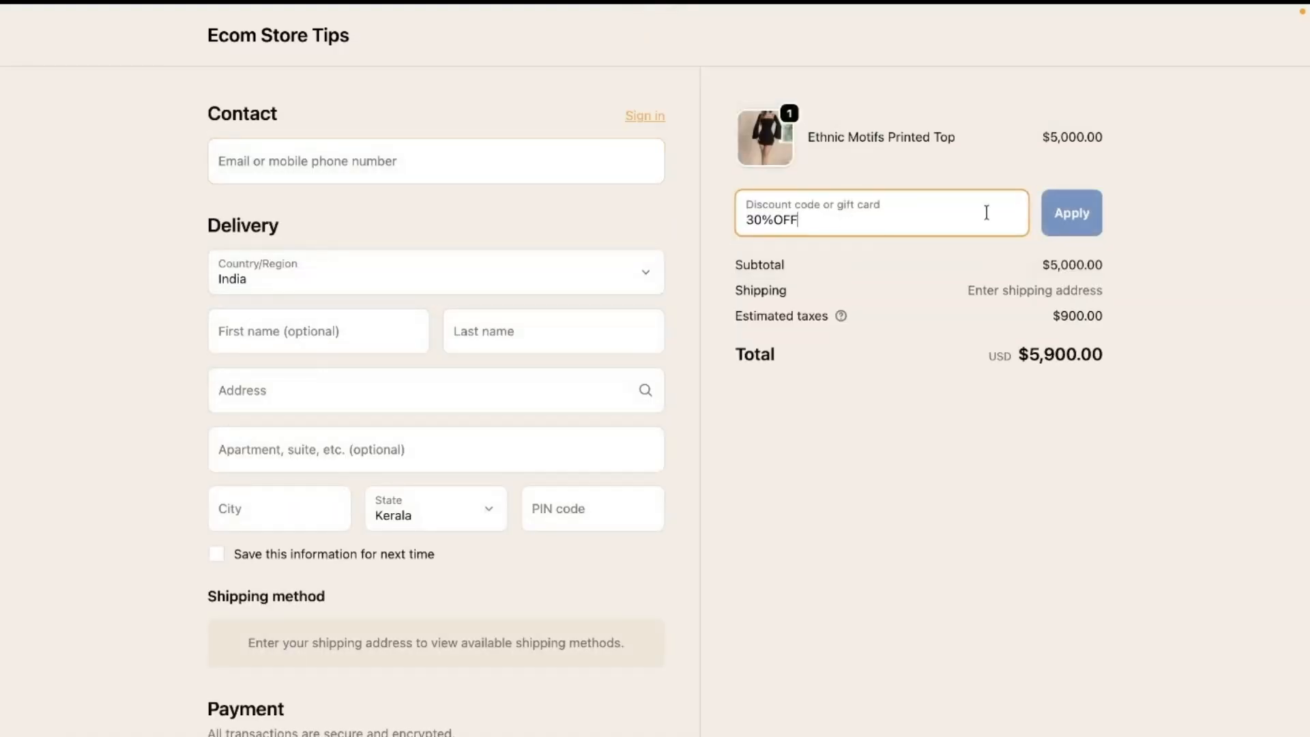
left_click(1078, 214)
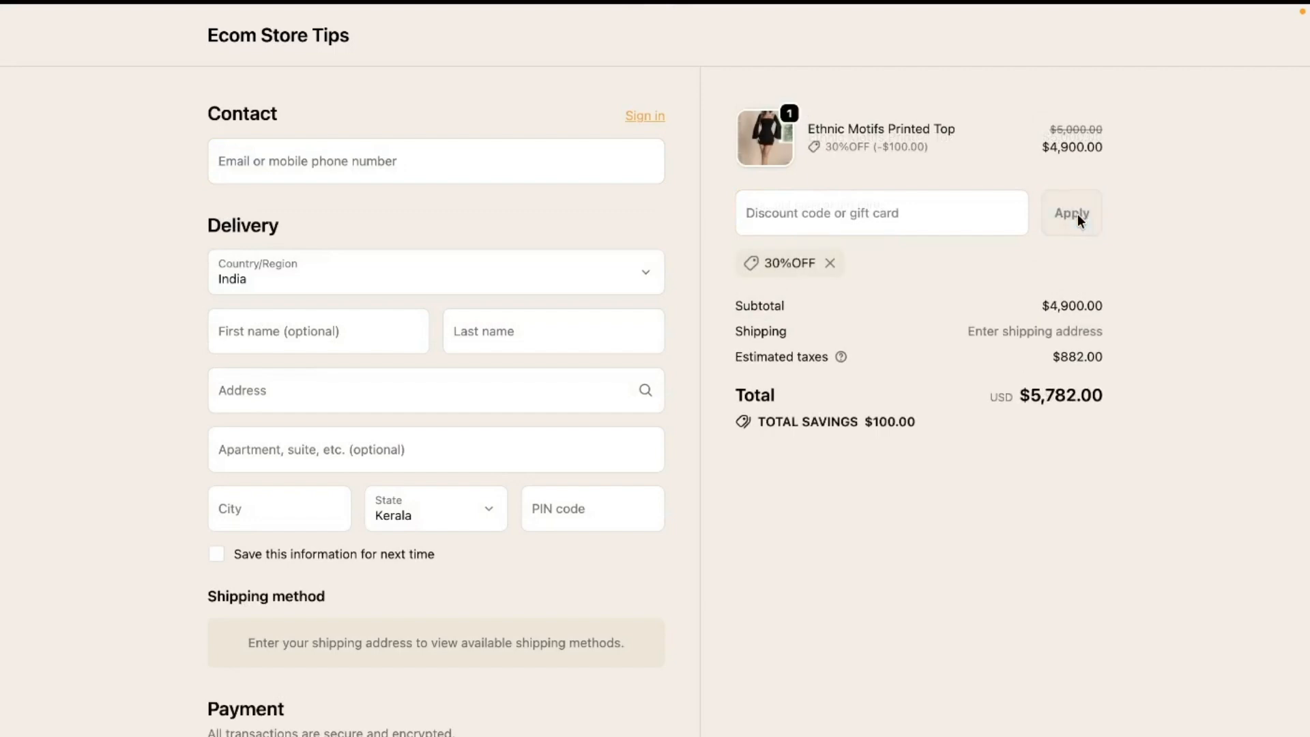